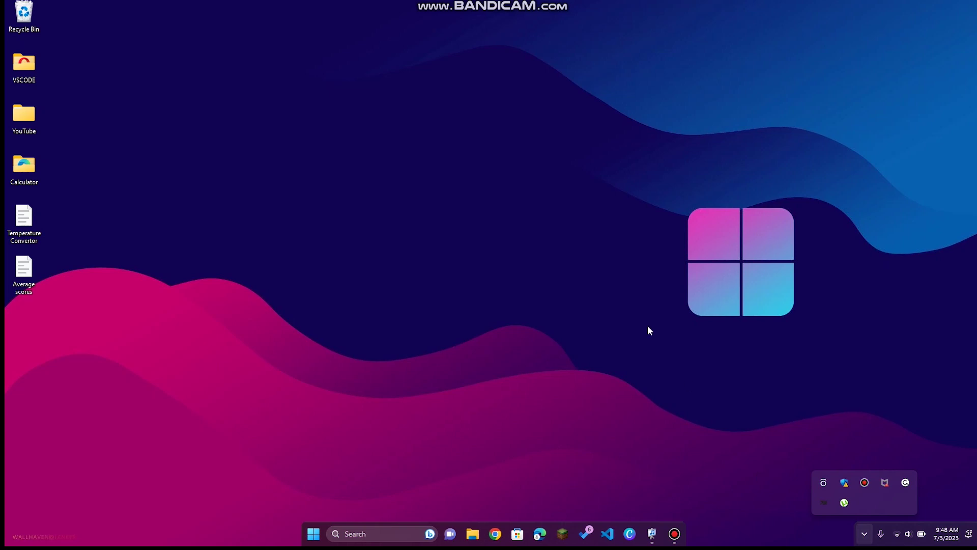
# Dismiss the hidden tray icons panel and switch VideoPsalm to the plain viewing layout.
pyautogui.click(650, 331)
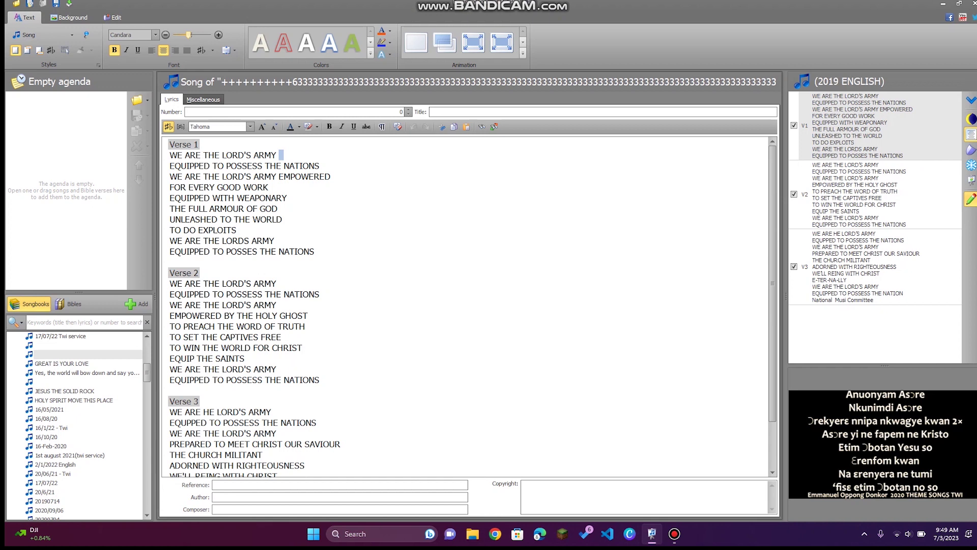
pyautogui.click(970, 201)
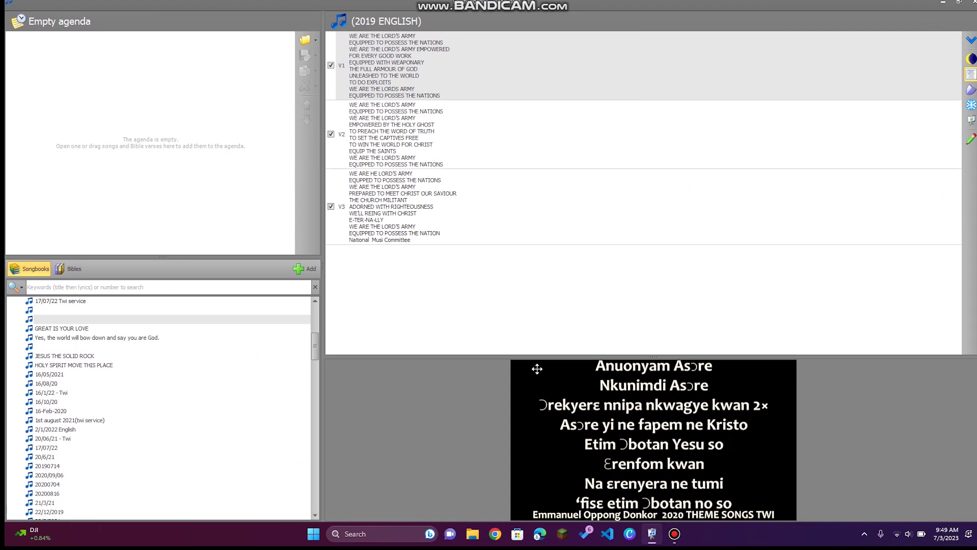
# Scroll the Songbooks list to the top and switch back into Edit mode.
pyautogui.scroll(10, 145, 424)
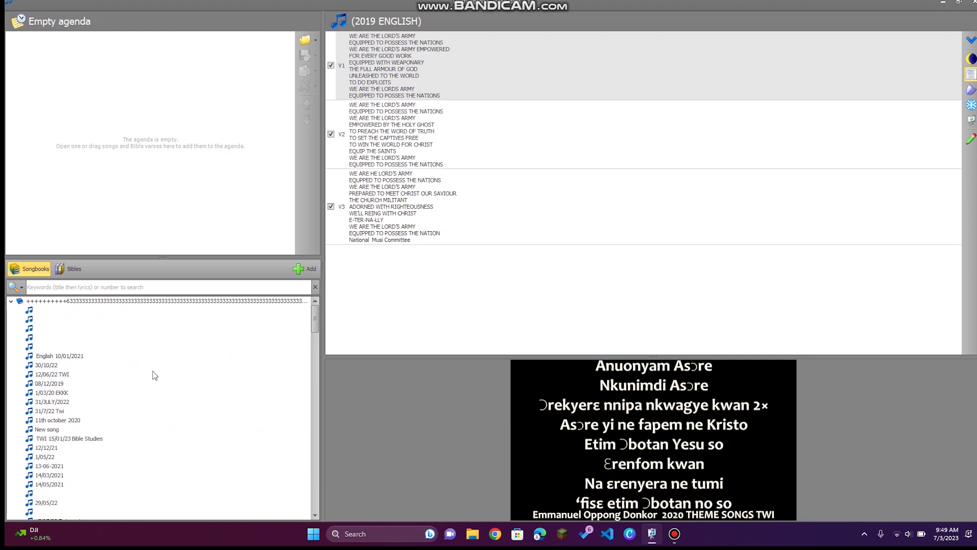
pyautogui.click(971, 140)
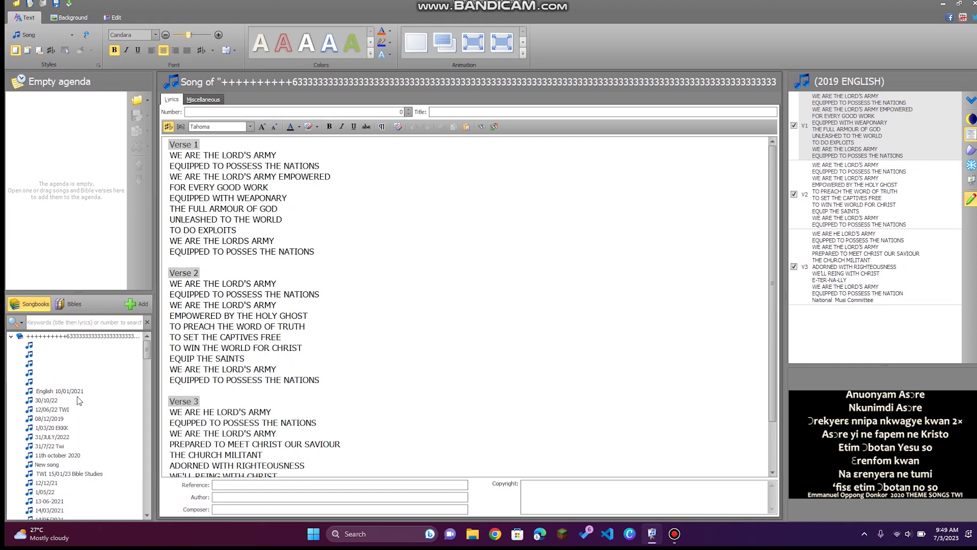
# From the Bibles library, add NIV2011 Genesis 1:1–31 to the agenda, then return to Songbooks.
pyautogui.click(70, 304)
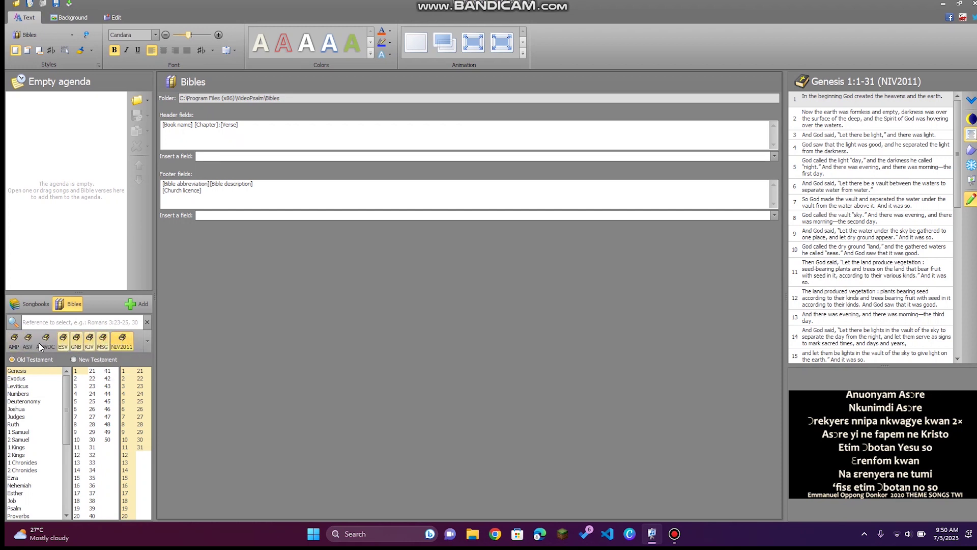
pyautogui.click(148, 344)
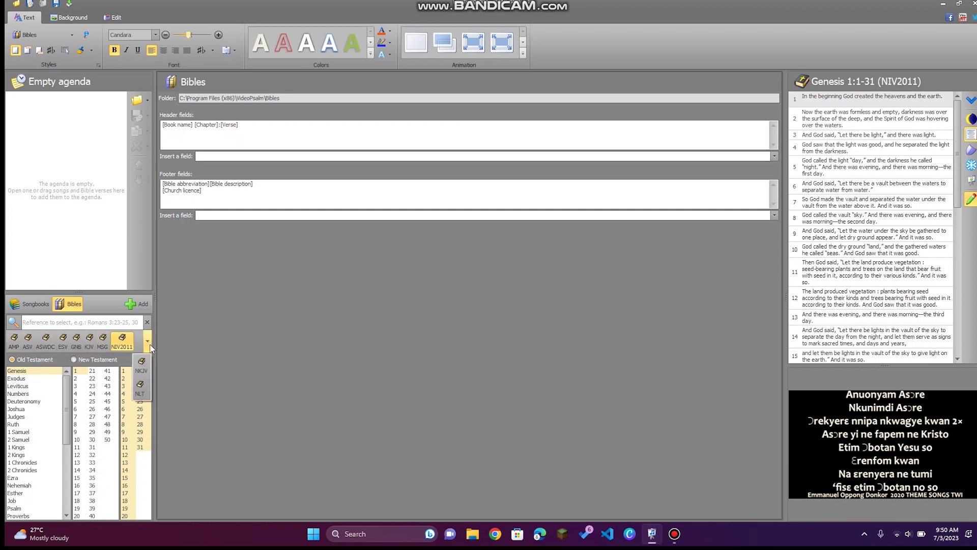
pyautogui.click(115, 271)
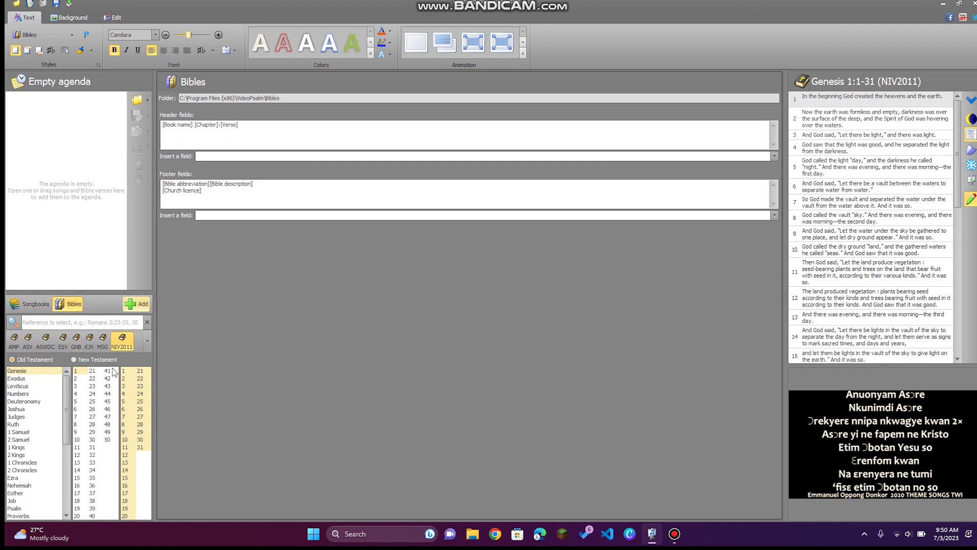
pyautogui.doubleClick(15, 373)
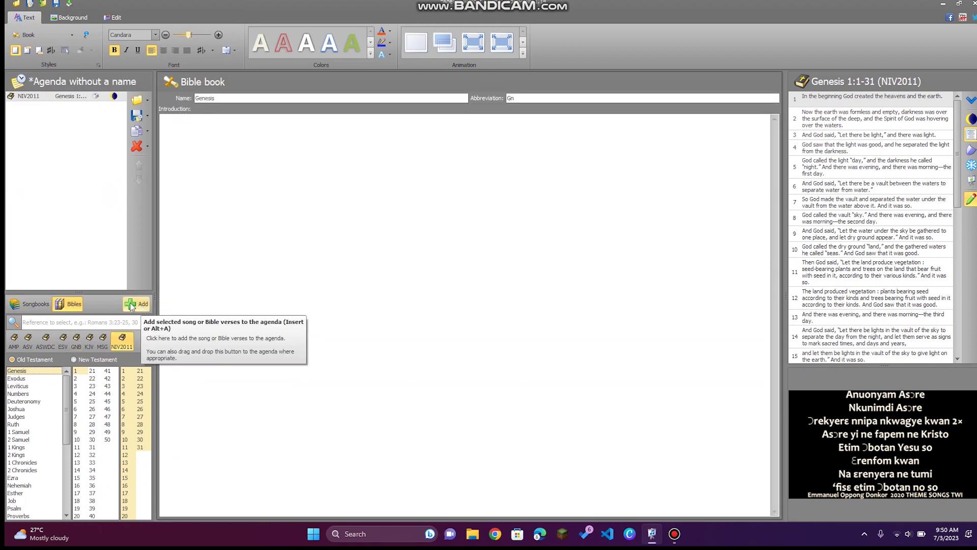
pyautogui.click(15, 304)
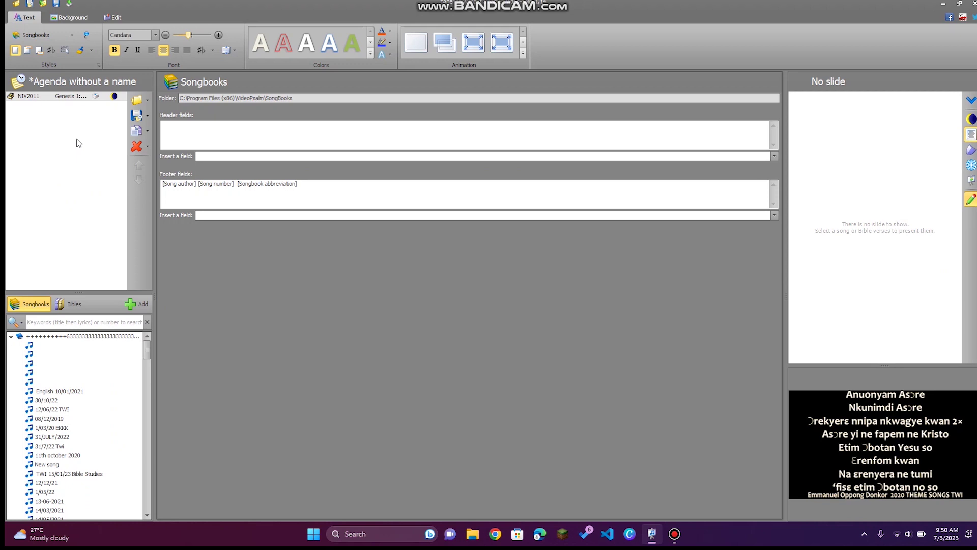
# Search the songbooks for 'we are lor', open LORD YOU ARE WELCOME, and send V1 live.
pyautogui.click(45, 320)
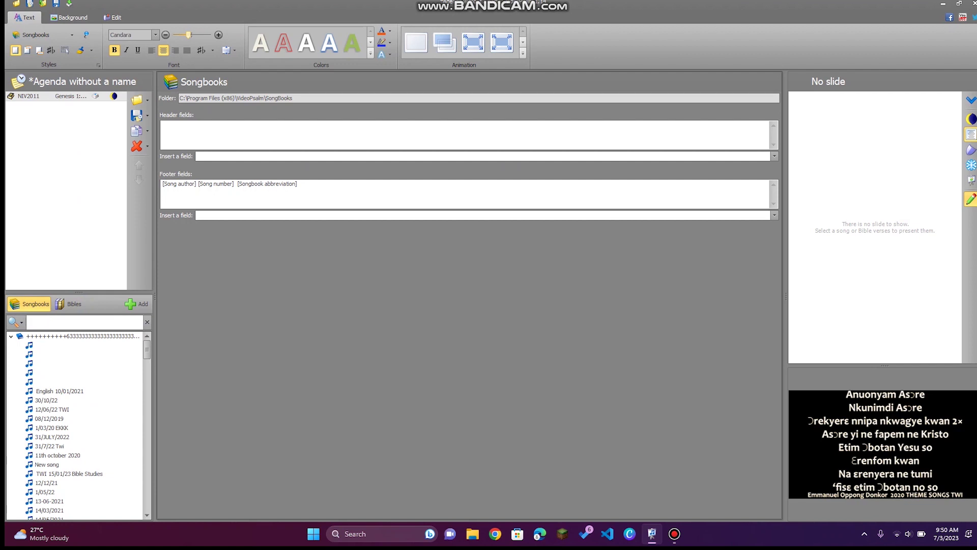
pyautogui.write('we are')
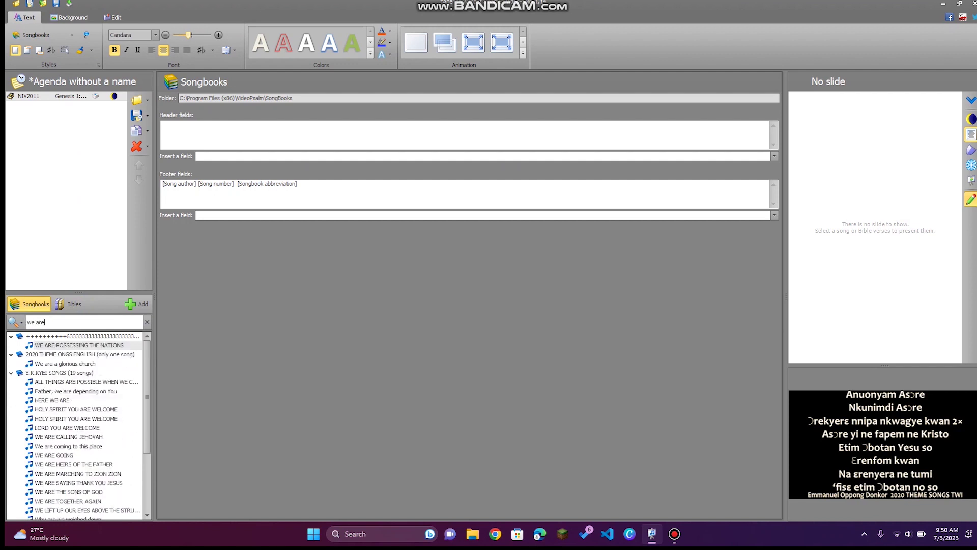
pyautogui.write(' lord')
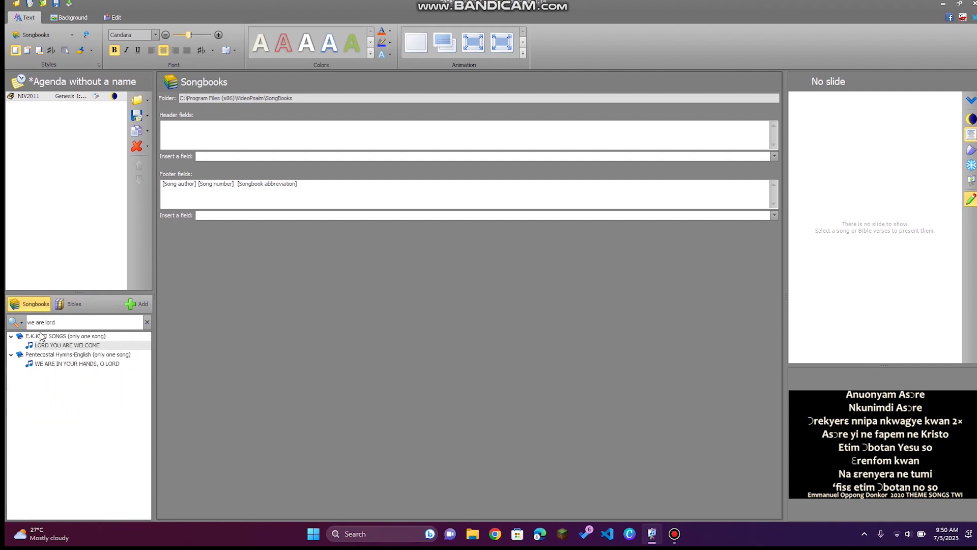
pyautogui.click(59, 346)
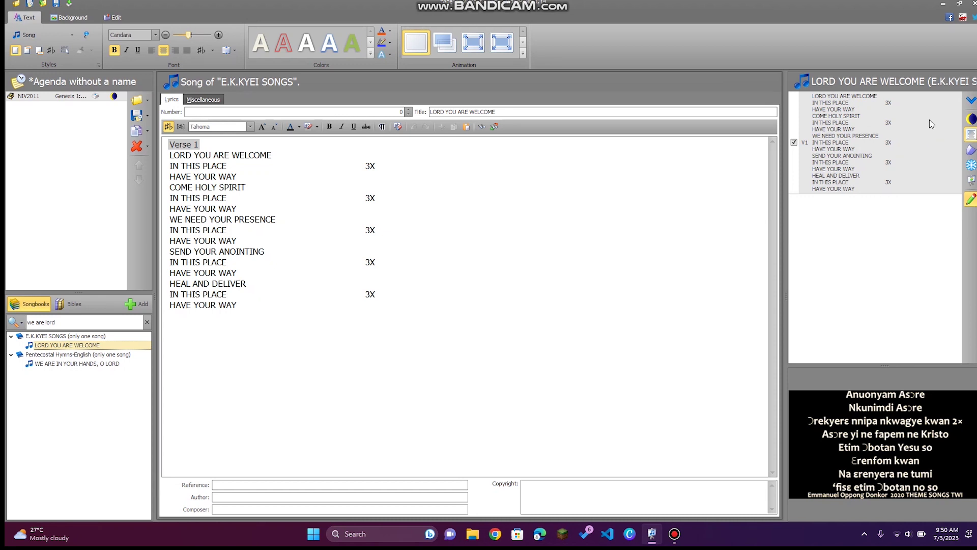
pyautogui.click(896, 140)
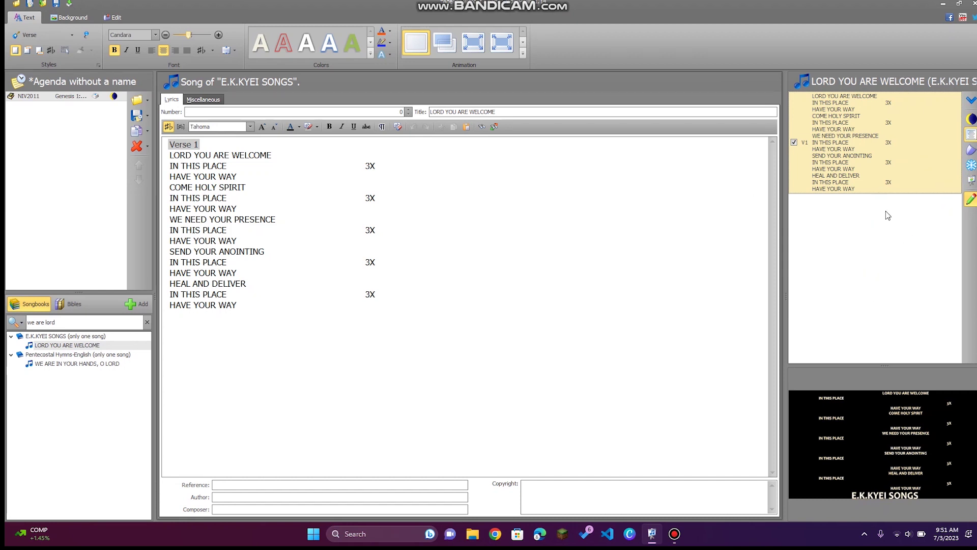
# Freeze output, send WE ARE IN YOUR HANDS, O LORD V1 live, toggle text, reopen LORD YOU ARE WELCOME.
pyautogui.click(970, 165)
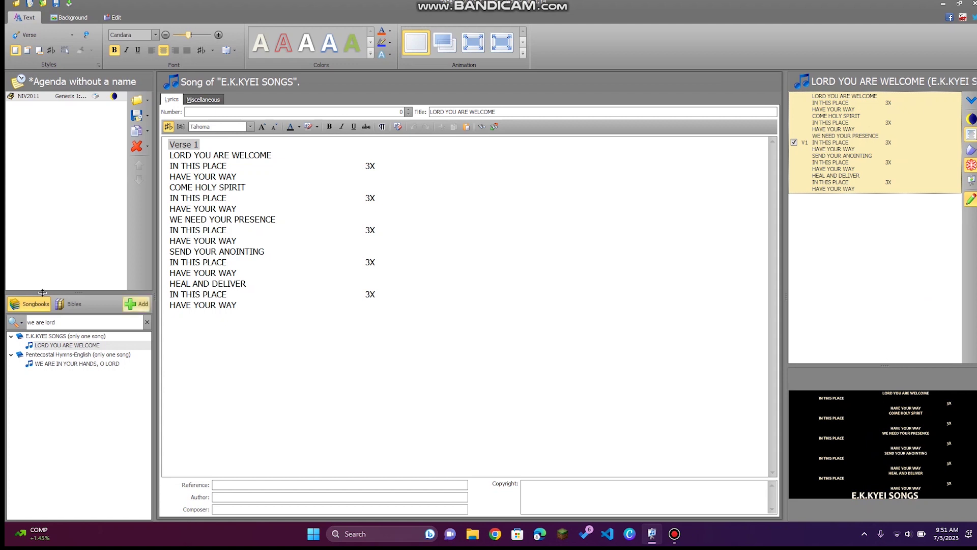
pyautogui.click(70, 365)
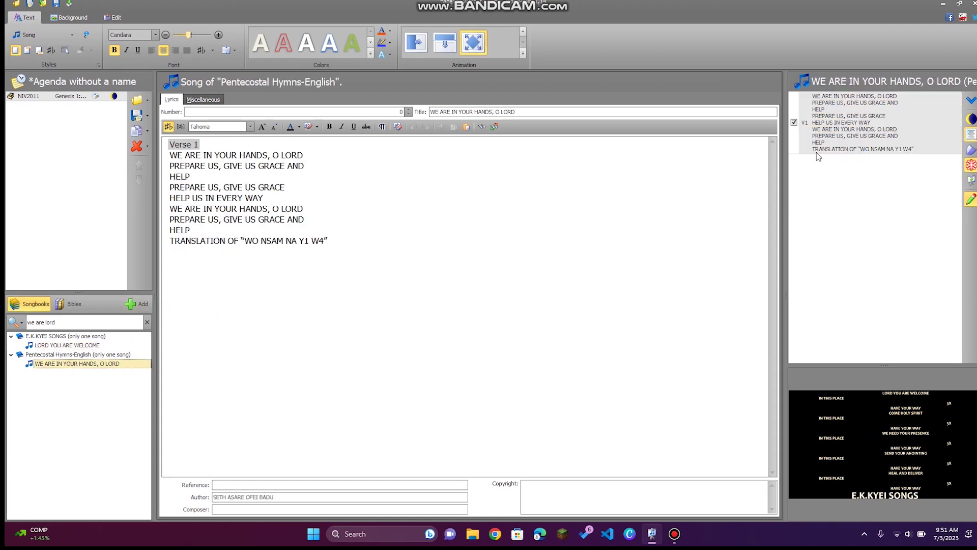
pyautogui.click(878, 147)
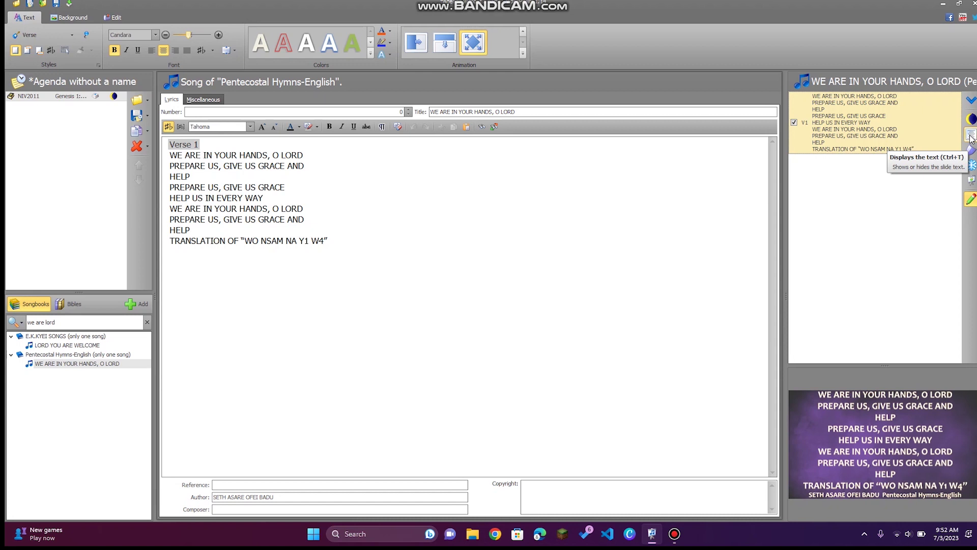
pyautogui.click(971, 137)
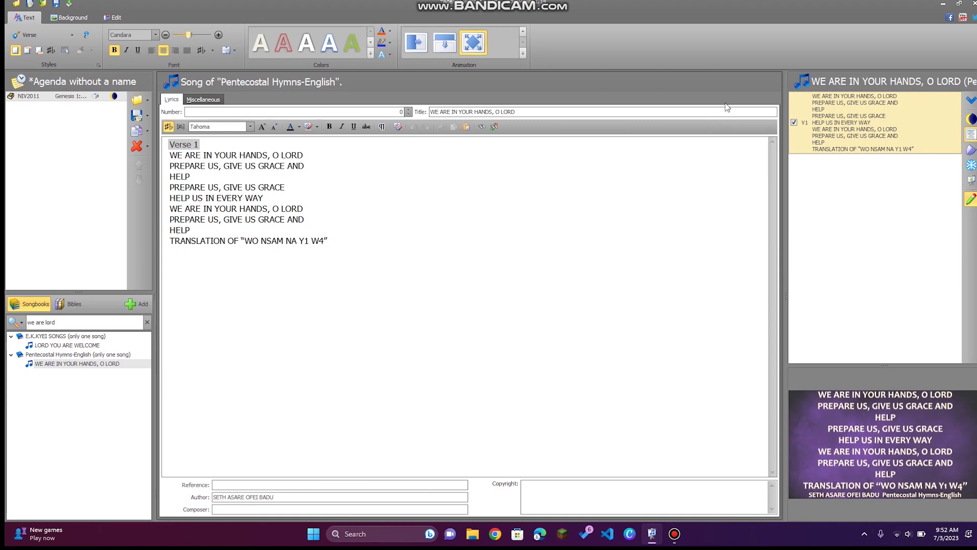
pyautogui.click(63, 346)
# Clear the search, add Love Divine to the agenda, and show its verses live with text hidden.
pyautogui.click(148, 322)
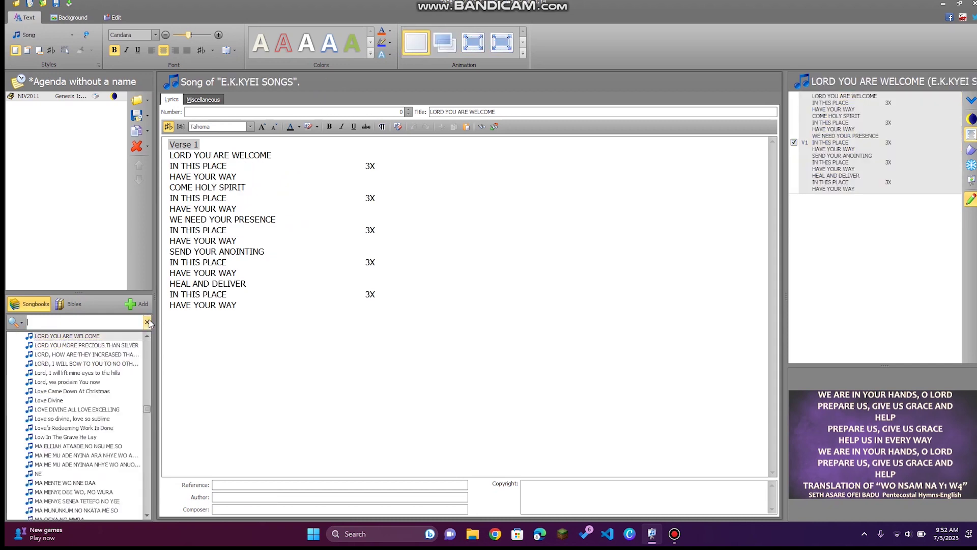
pyautogui.doubleClick(87, 401)
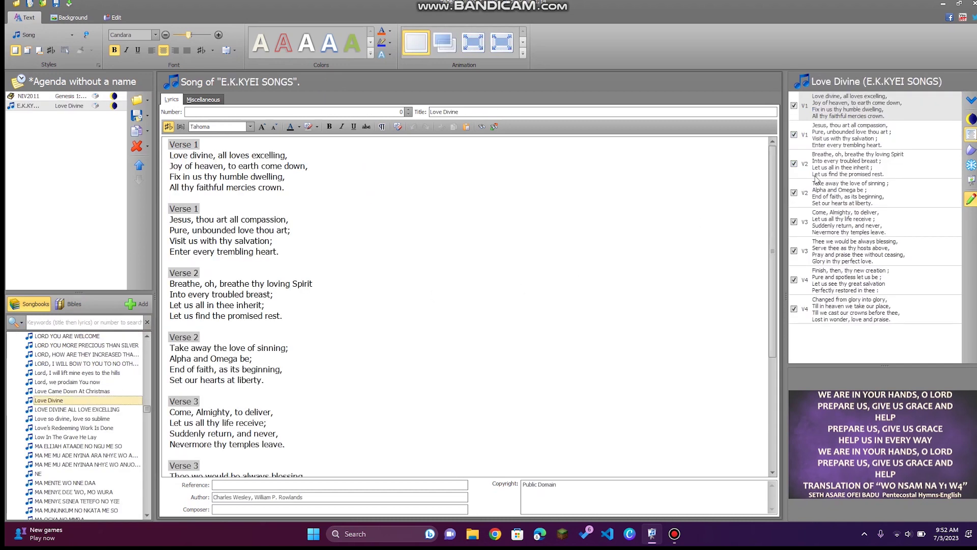
pyautogui.click(870, 119)
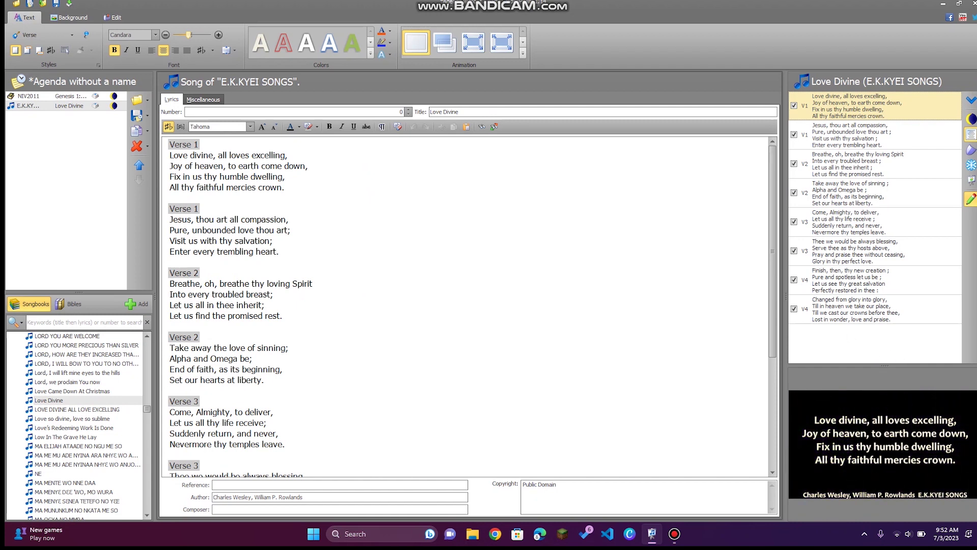
pyautogui.click(971, 135)
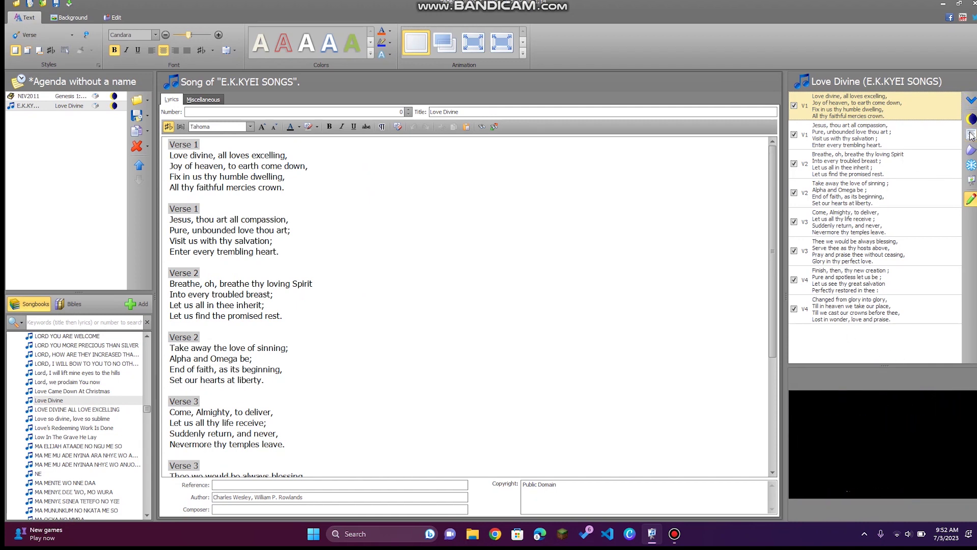
pyautogui.click(902, 137)
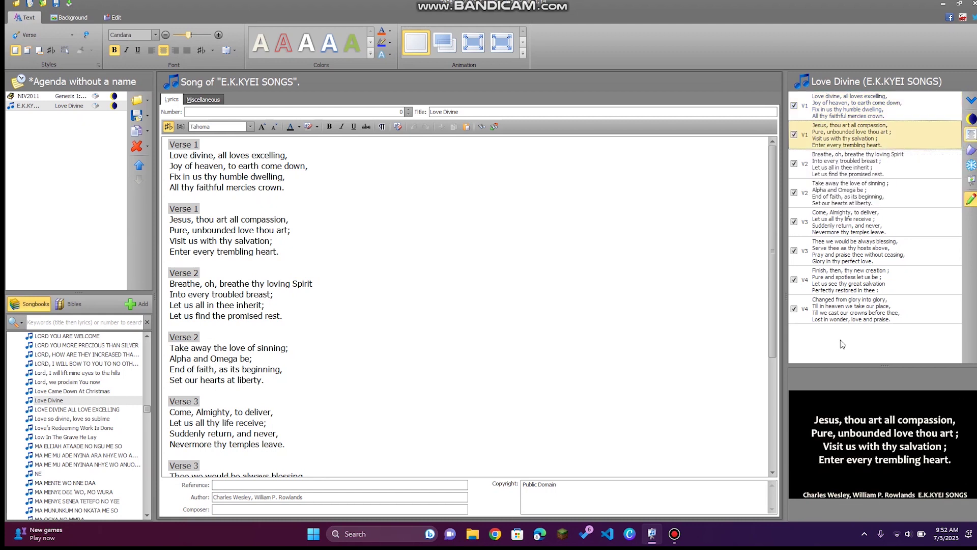
# Turn the projection screen off and back on, then step down to Love Divine's final verse V4.
pyautogui.click(969, 121)
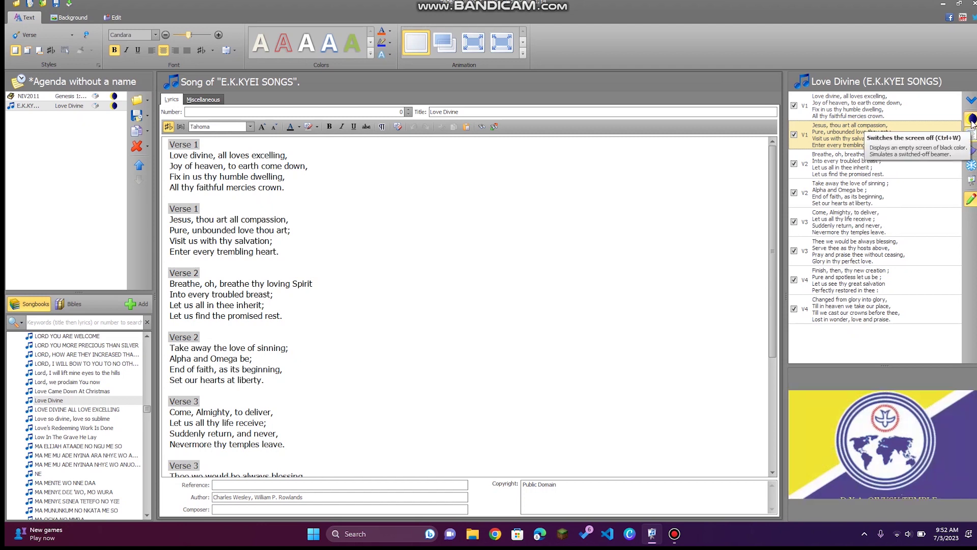
pyautogui.click(972, 122)
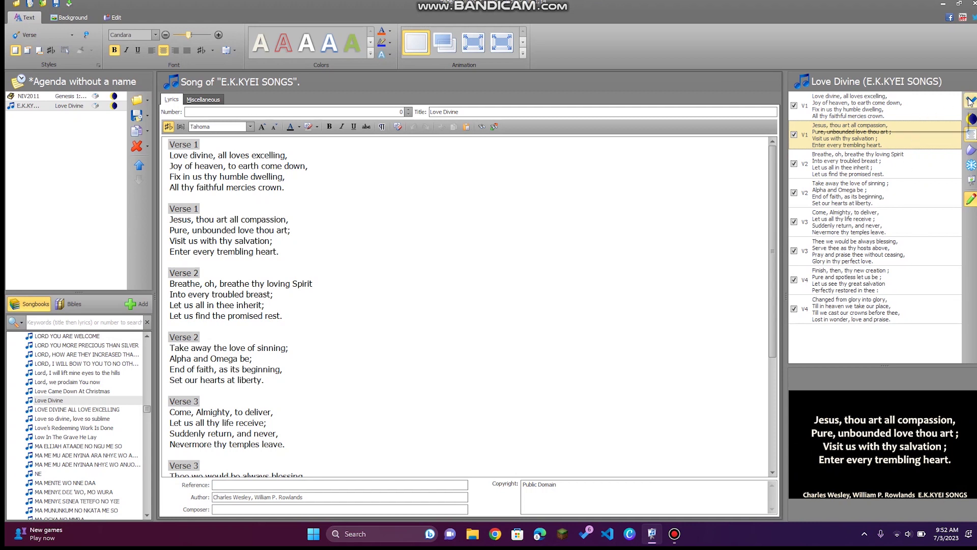
pyautogui.press('Down')
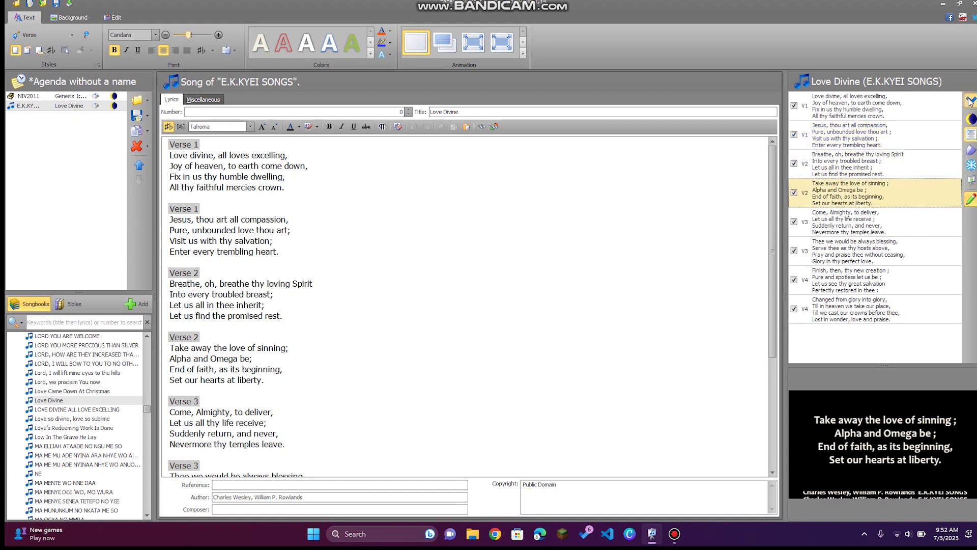
pyautogui.press('Down')
pyautogui.press('Down')
pyautogui.press('Down')
pyautogui.click(970, 100)
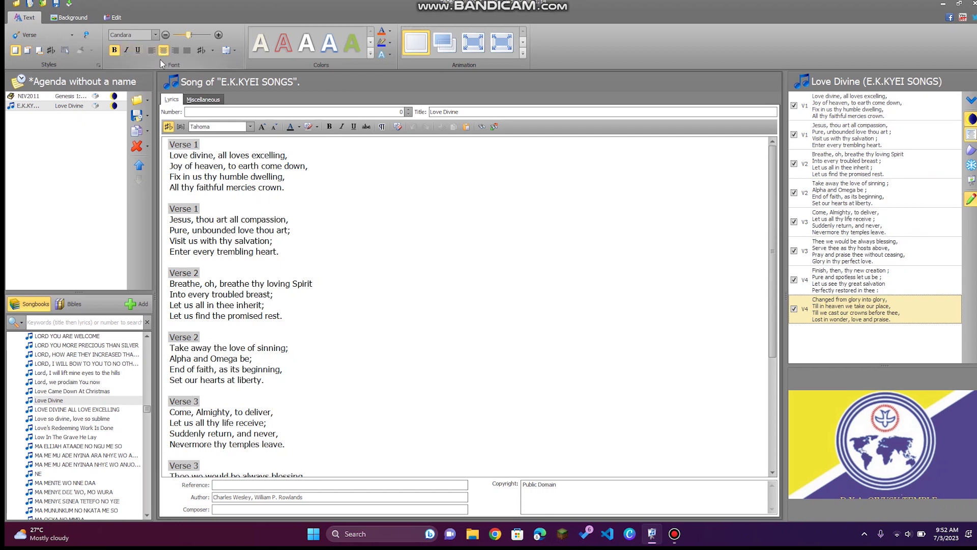
pyautogui.click(63, 18)
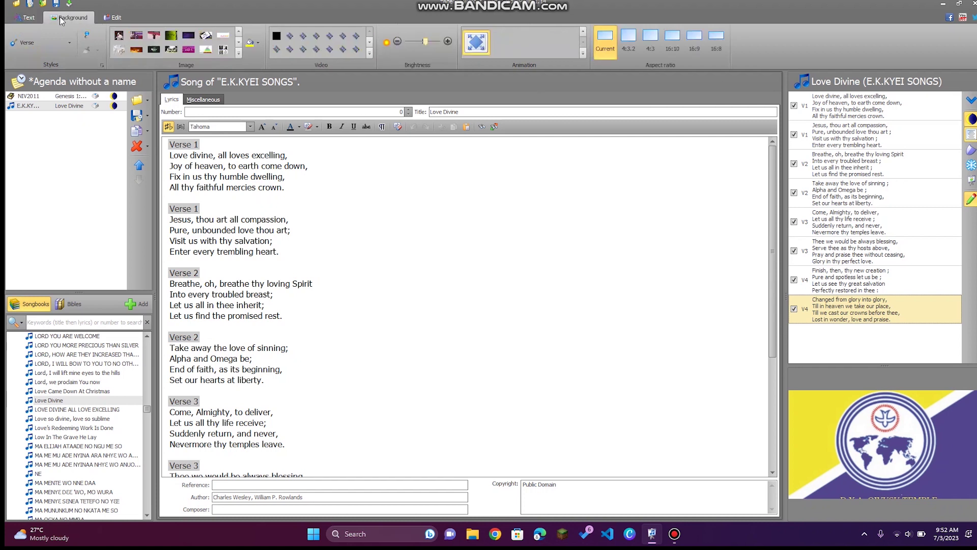
# Apply the yellow-and-blue church logo from the image gallery as the Love Divine background.
pyautogui.click(238, 56)
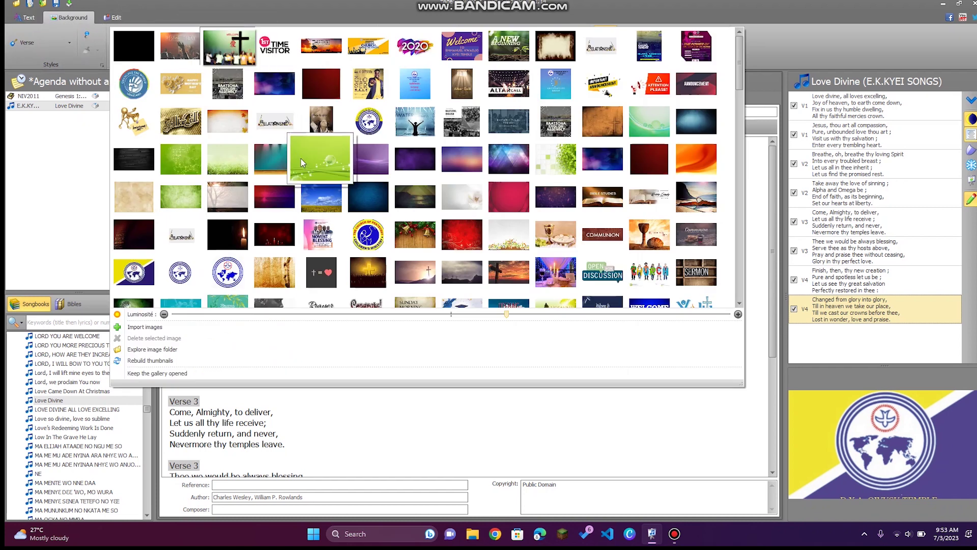
pyautogui.scroll(-3, 302, 161)
pyautogui.scroll(-5, 302, 162)
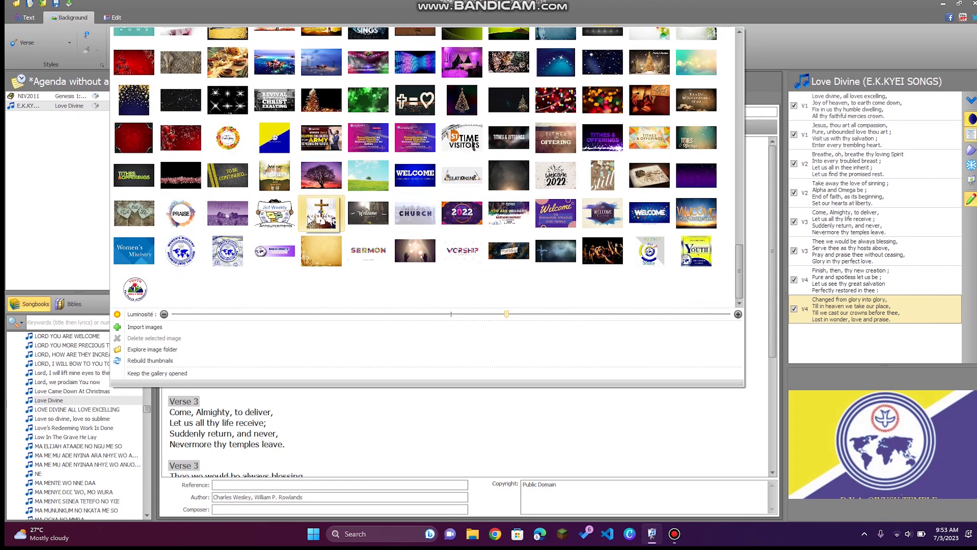
pyautogui.moveTo(316, 141)
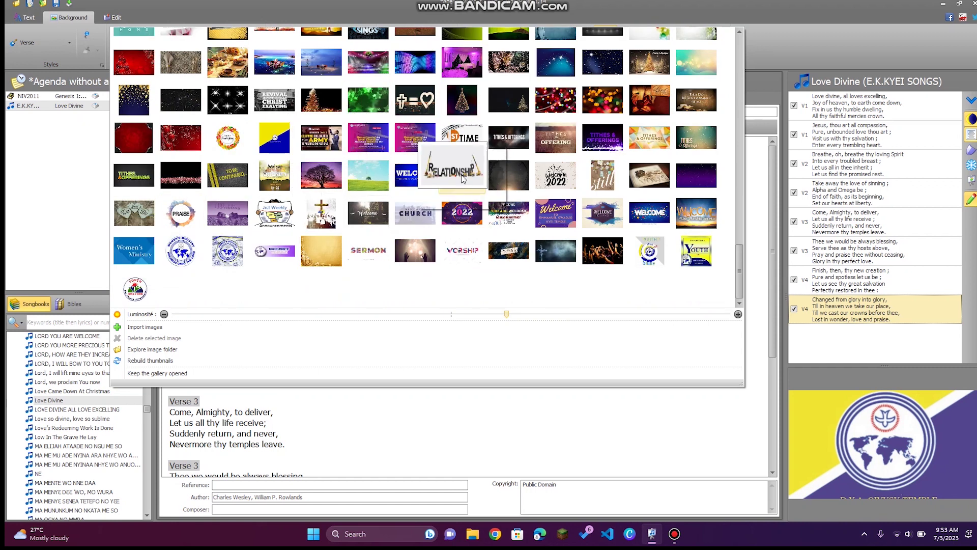
pyautogui.scroll(5, 462, 177)
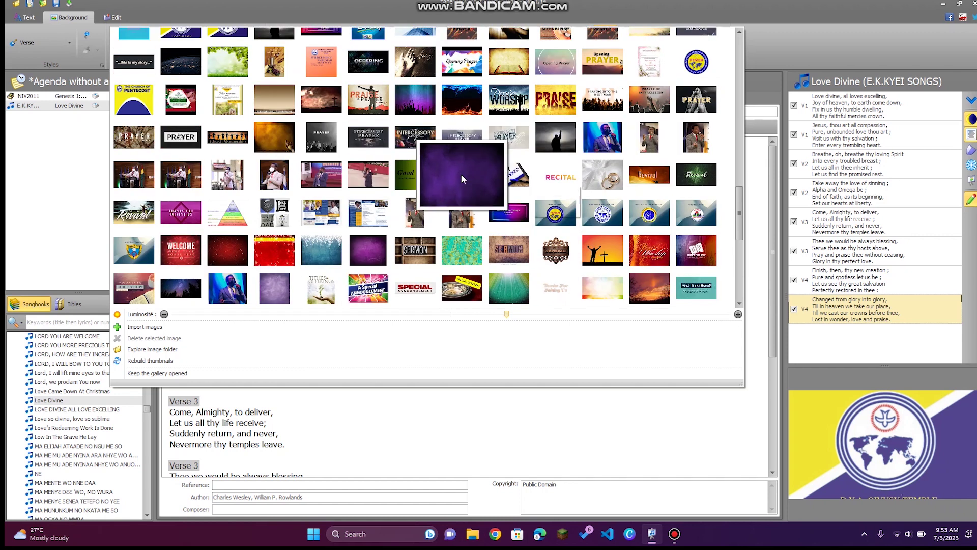
pyautogui.scroll(4, 462, 178)
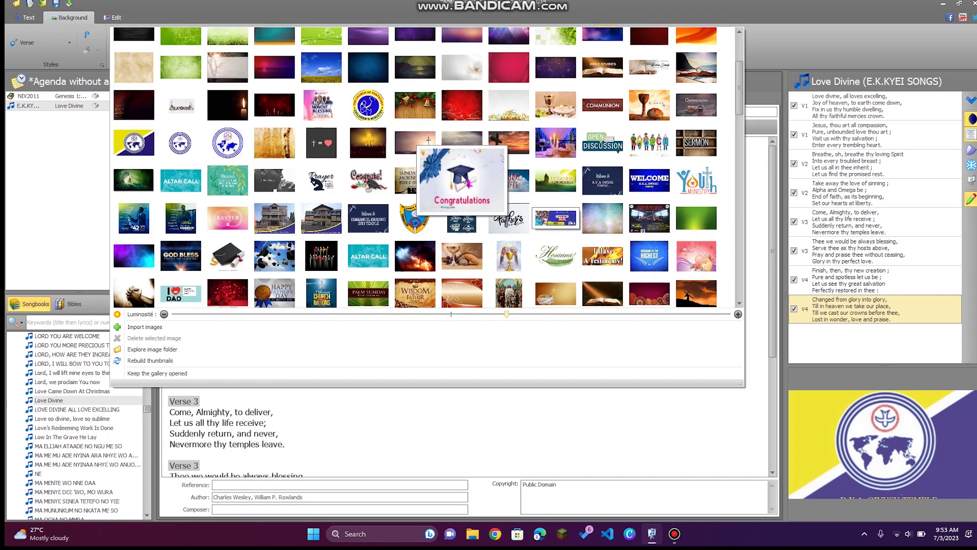
pyautogui.click(226, 146)
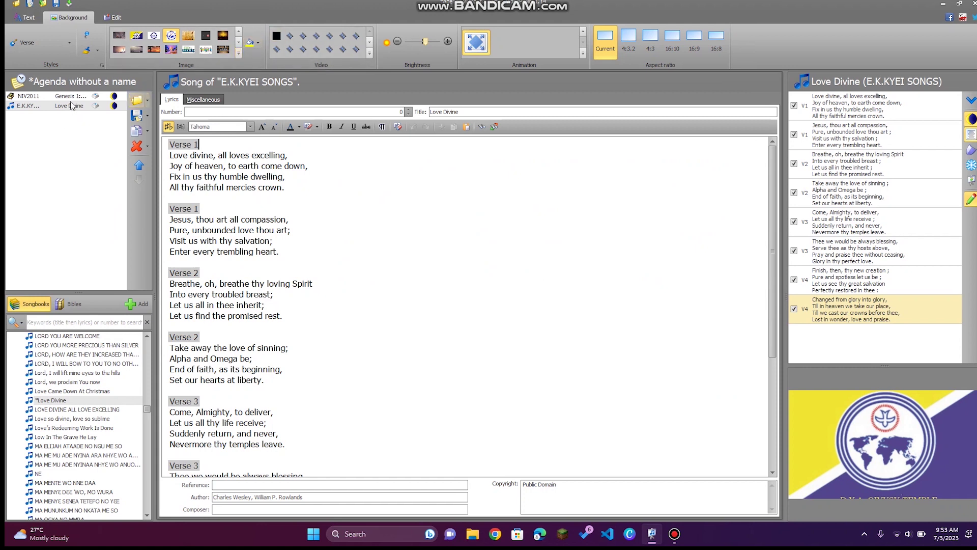
pyautogui.click(64, 323)
# Search 'service', open SERVICE ORDER, and scroll through its 29 verses from Agenda to Youth Choir.
pyautogui.write('s')
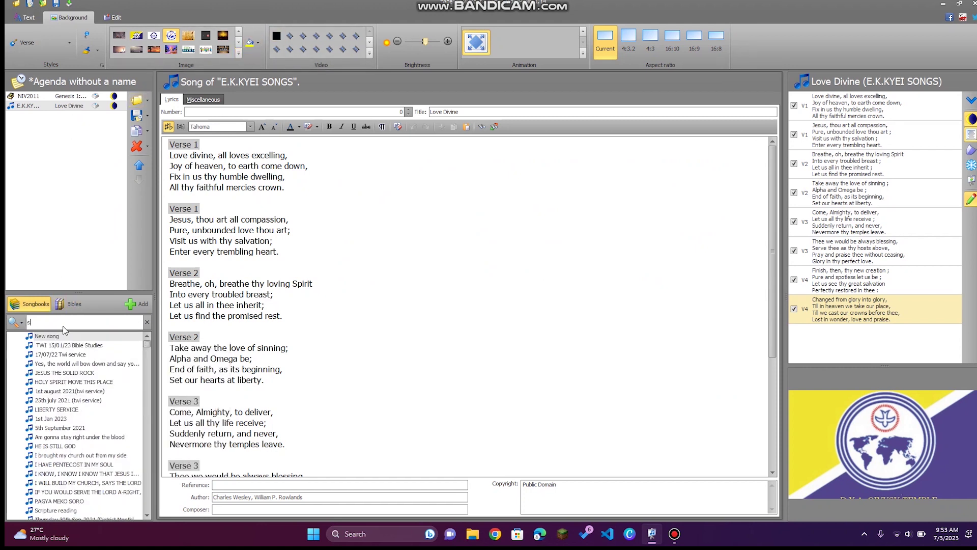
pyautogui.write('ervice')
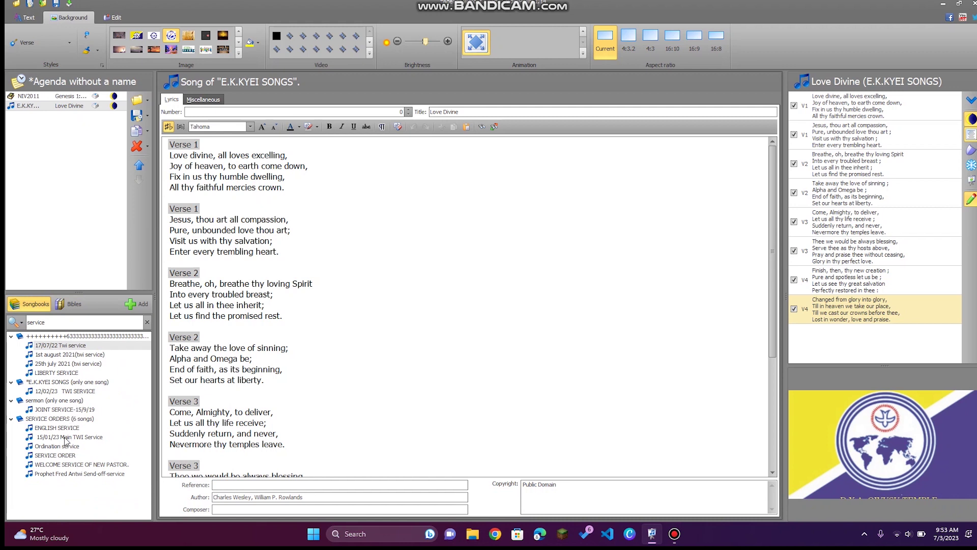
pyautogui.click(70, 455)
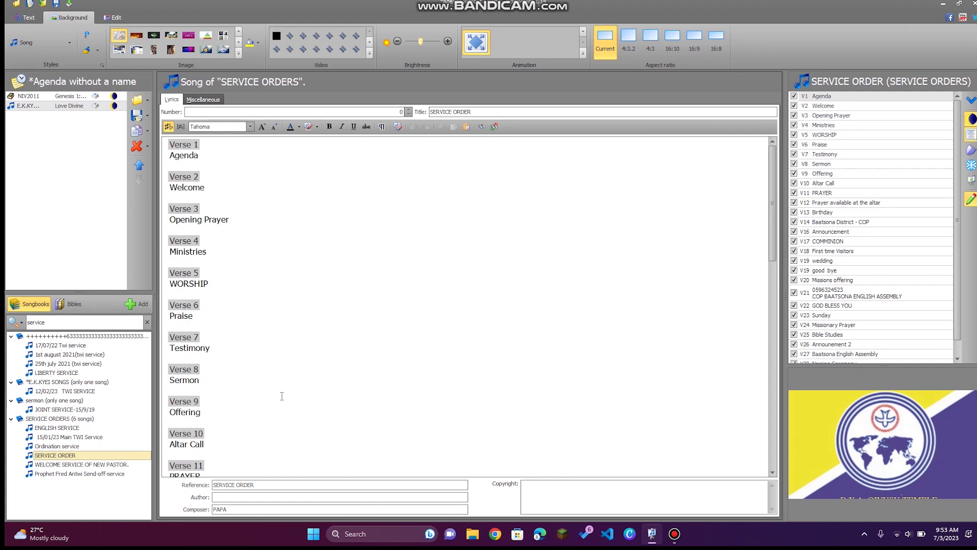
pyautogui.scroll(-10, 281, 395)
pyautogui.scroll(10, 281, 395)
pyautogui.scroll(-6, 251, 300)
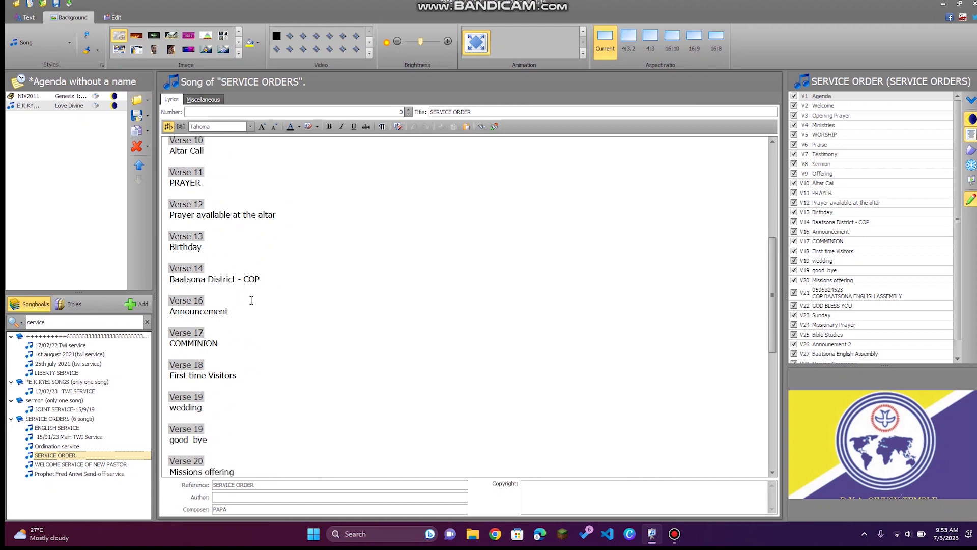
pyautogui.scroll(-2, 250, 300)
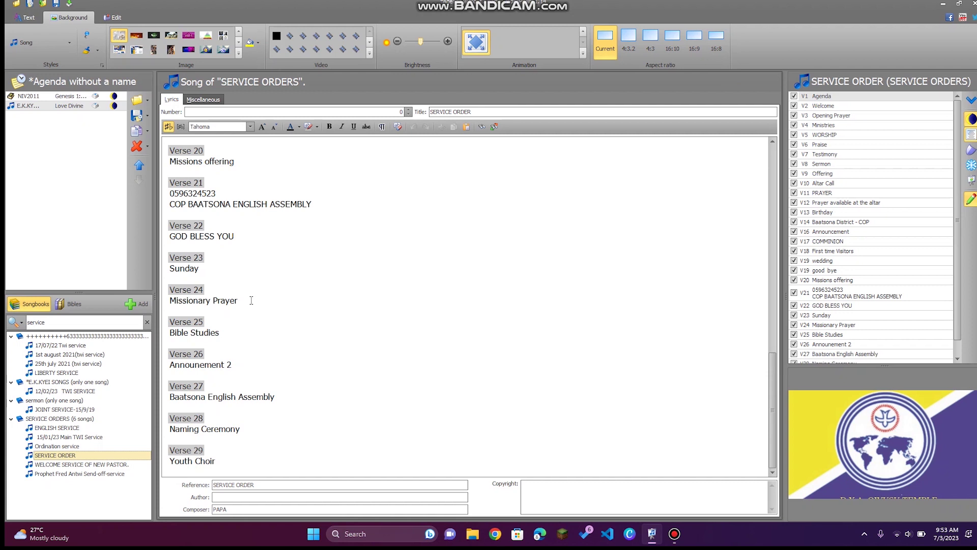
pyautogui.scroll(8, 250, 301)
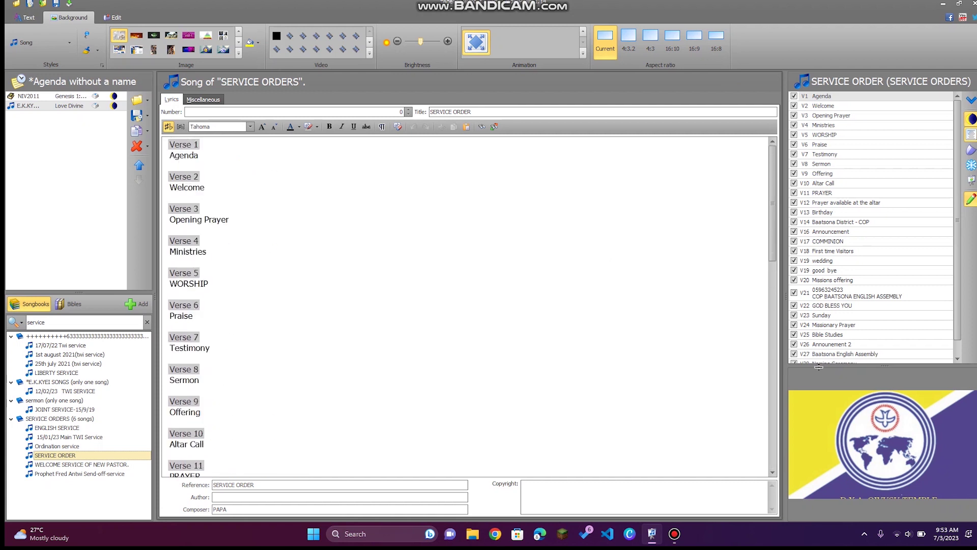
# Preview the Agenda and Welcome slides, try each aspect ratio, and settle on 4:3.2.
pyautogui.click(850, 96)
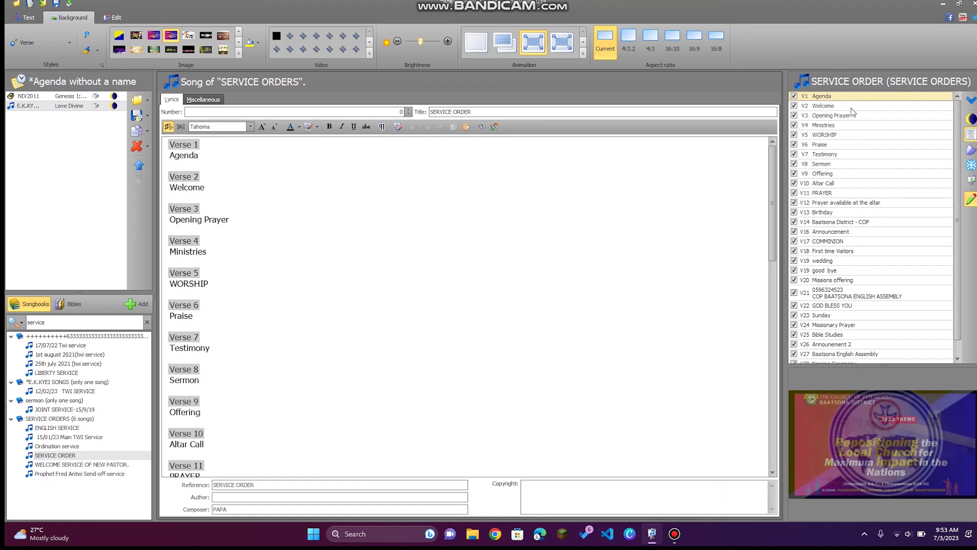
pyautogui.click(851, 106)
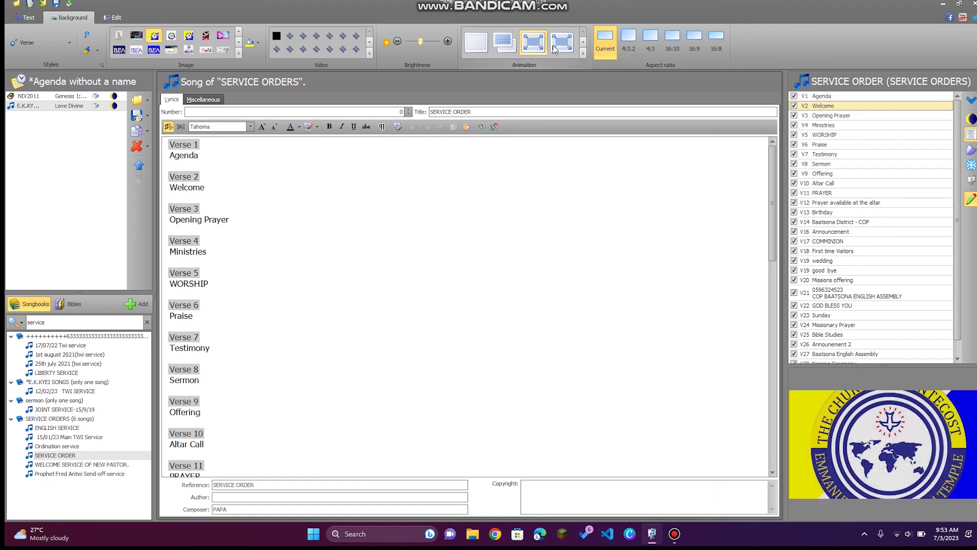
pyautogui.click(626, 41)
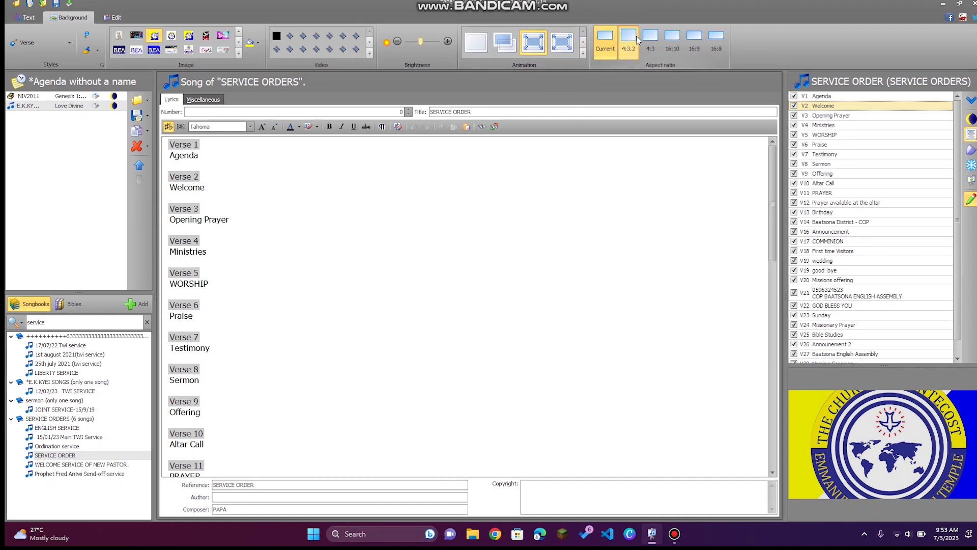
pyautogui.click(650, 41)
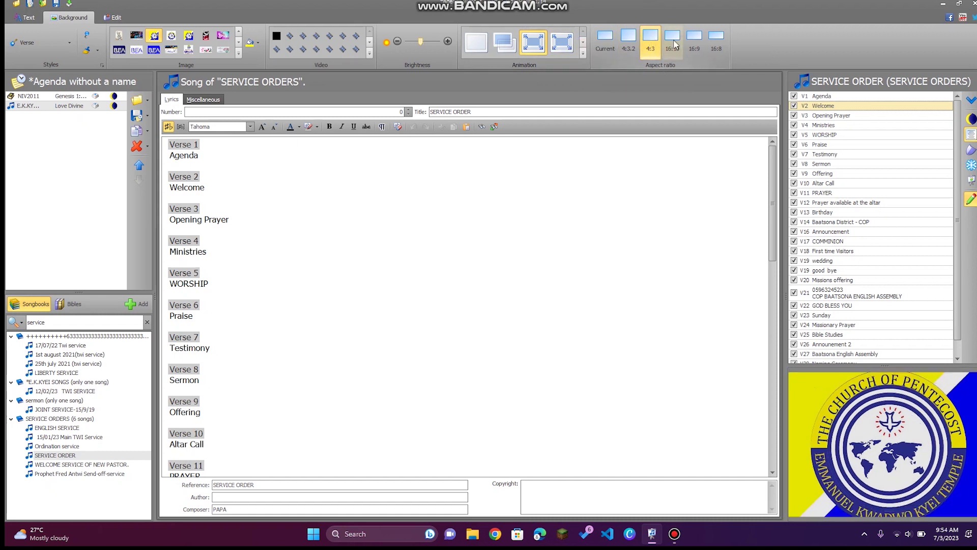
pyautogui.click(672, 40)
pyautogui.click(694, 41)
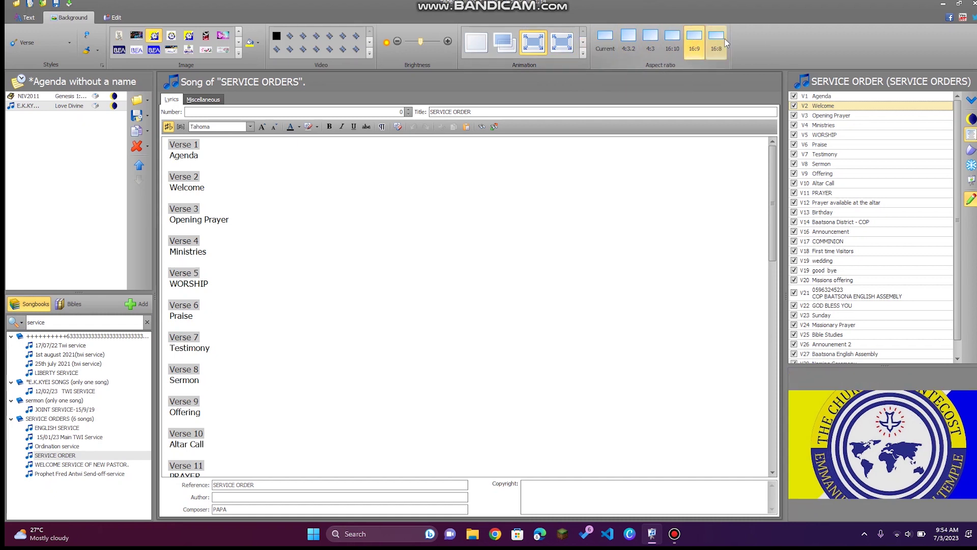
pyautogui.click(716, 41)
pyautogui.click(670, 41)
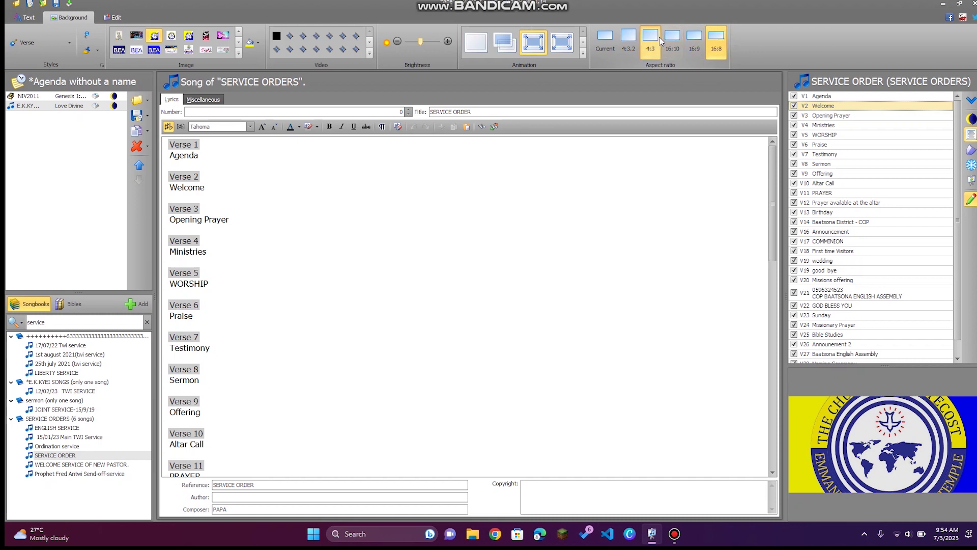
pyautogui.click(629, 41)
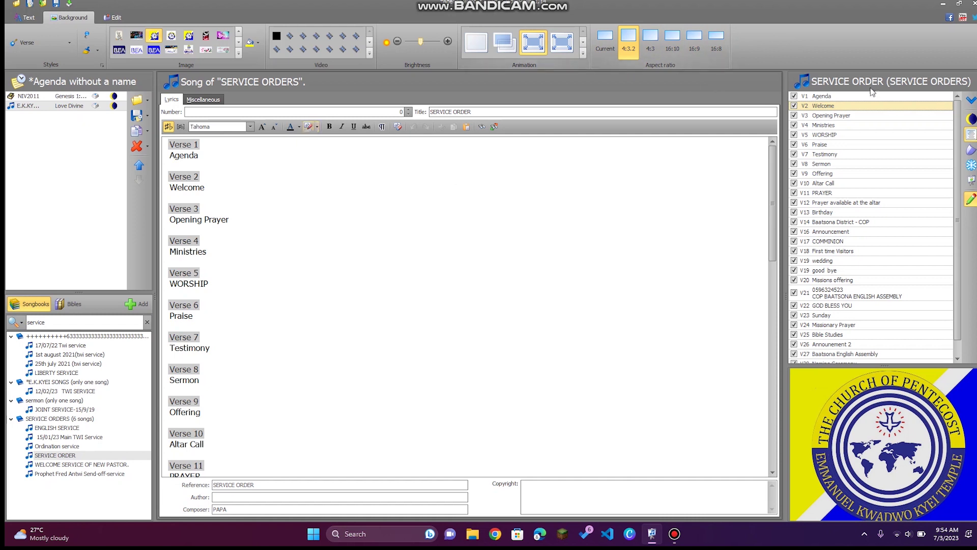
pyautogui.click(891, 100)
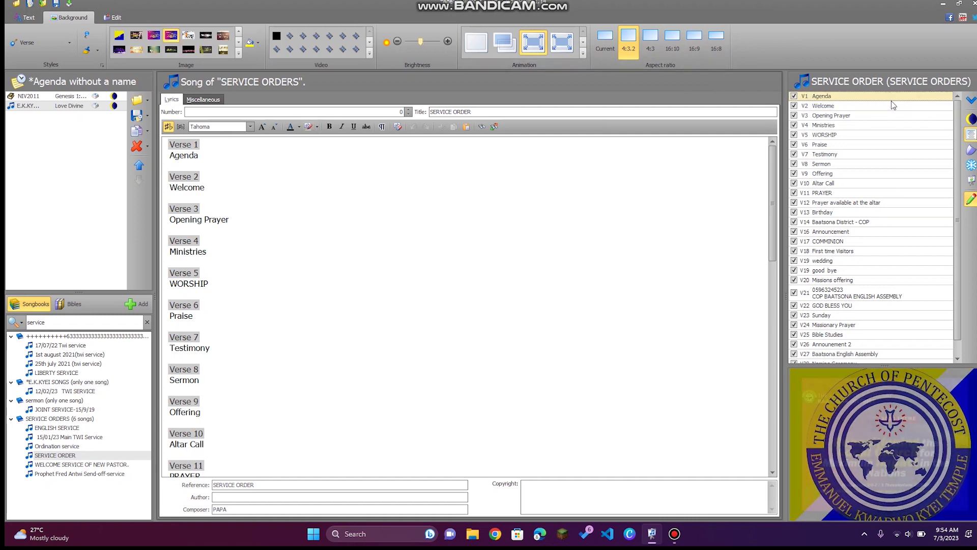
pyautogui.click(238, 53)
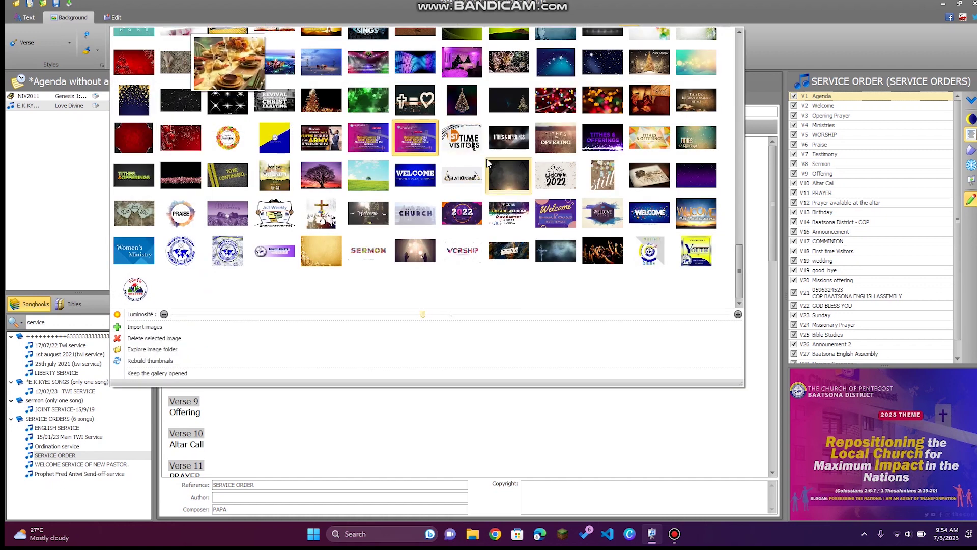
# Scroll the image gallery and apply the church logo as the SERVICE ORDER background.
pyautogui.scroll(5, 488, 163)
pyautogui.scroll(6, 488, 163)
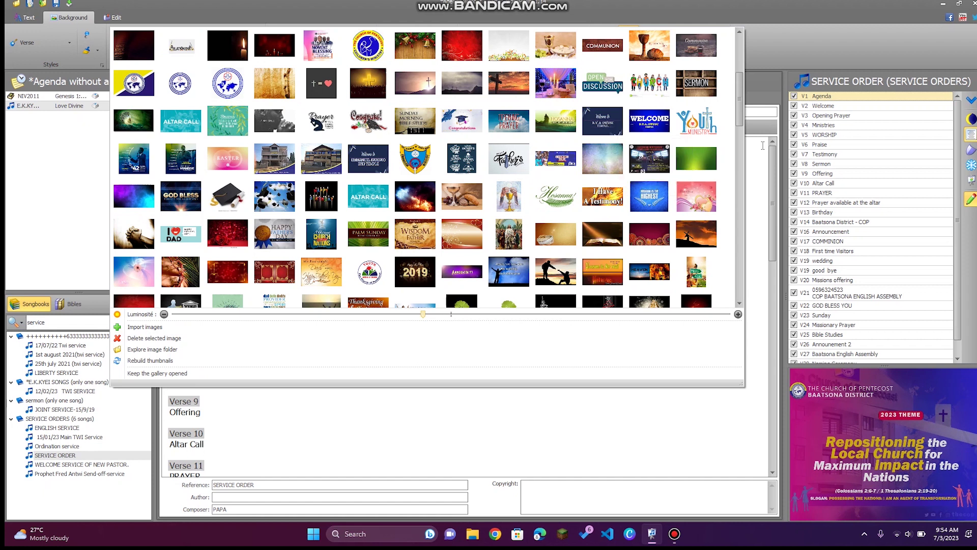
pyautogui.scroll(5, 732, 58)
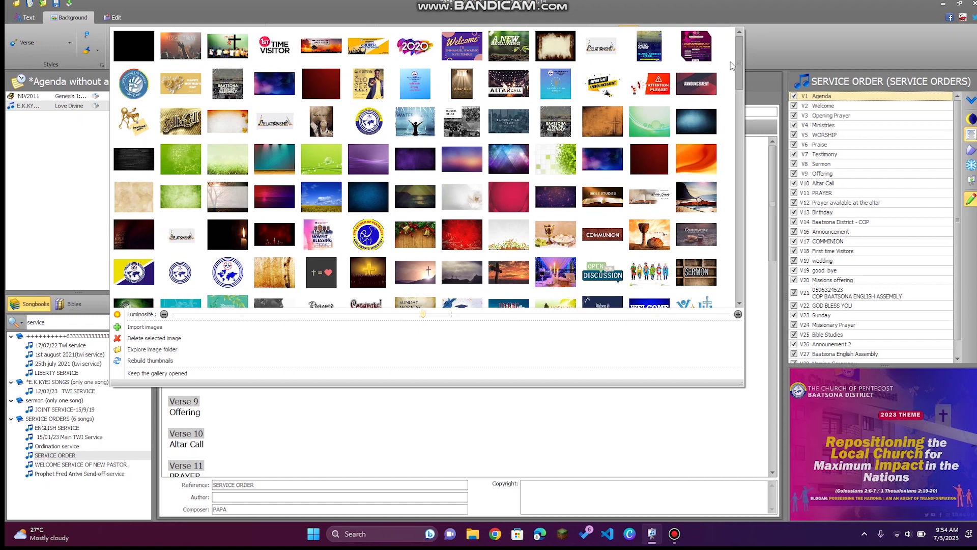
pyautogui.scroll(-8, 730, 65)
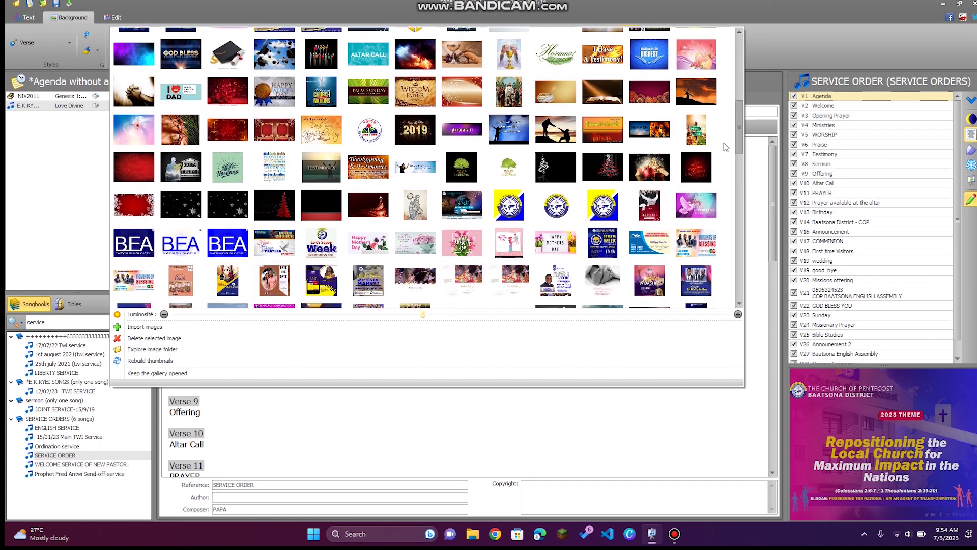
pyautogui.scroll(-3, 725, 147)
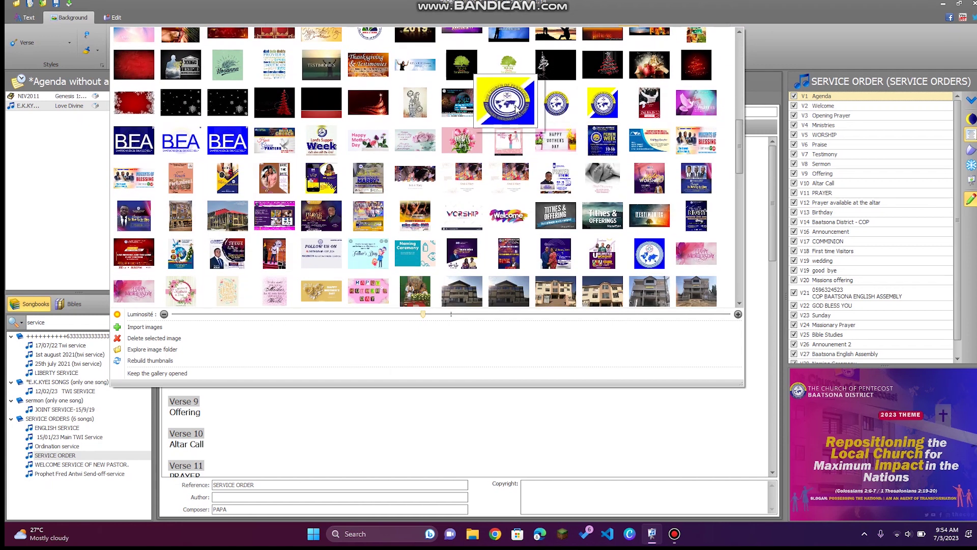
pyautogui.click(516, 110)
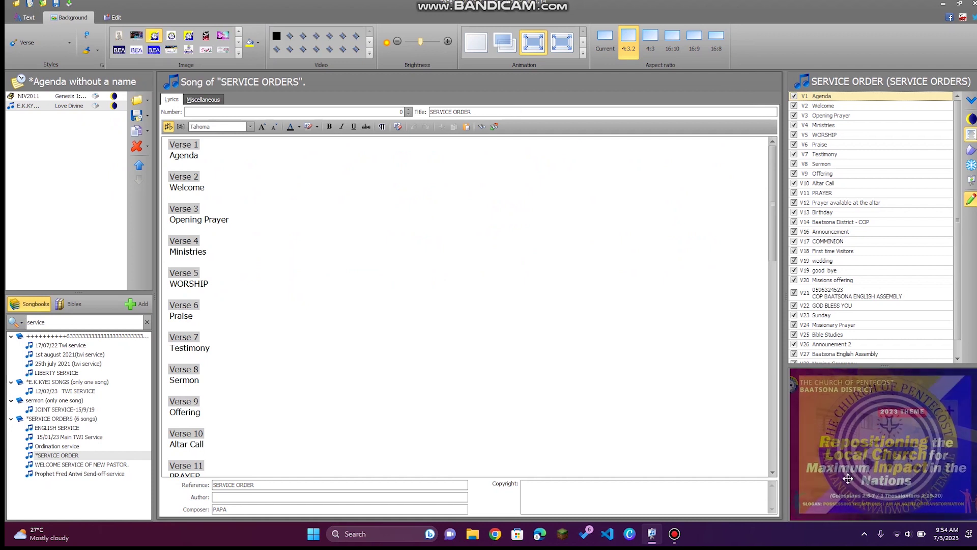
pyautogui.click(837, 106)
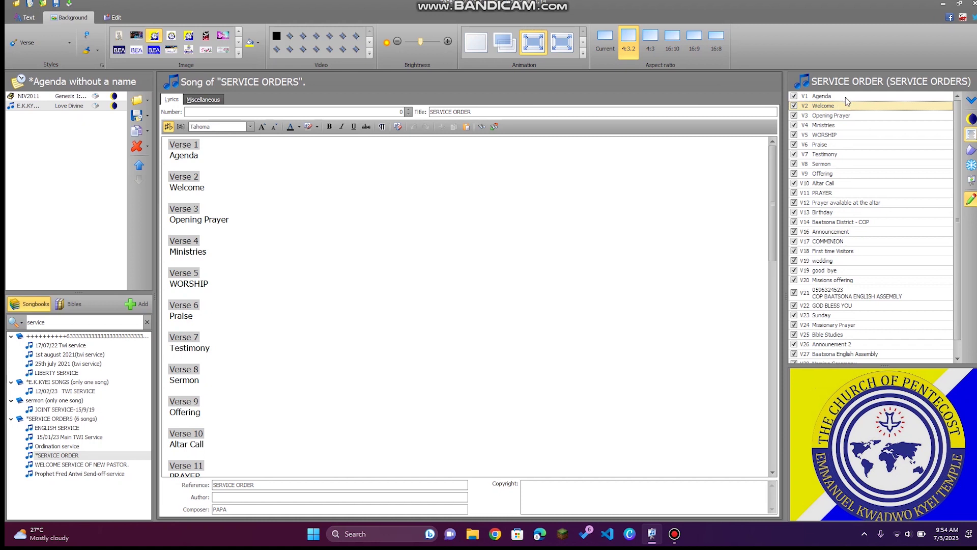
pyautogui.click(866, 118)
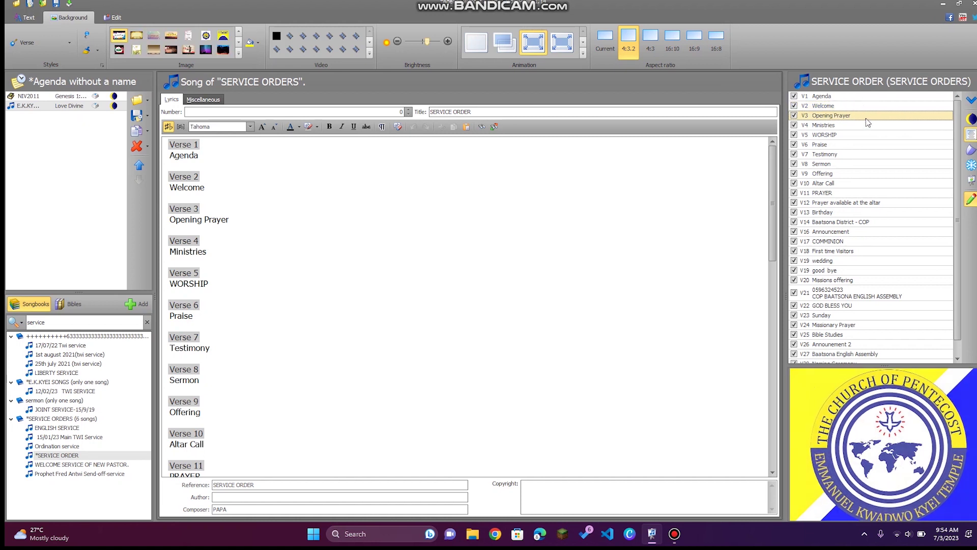
pyautogui.click(860, 98)
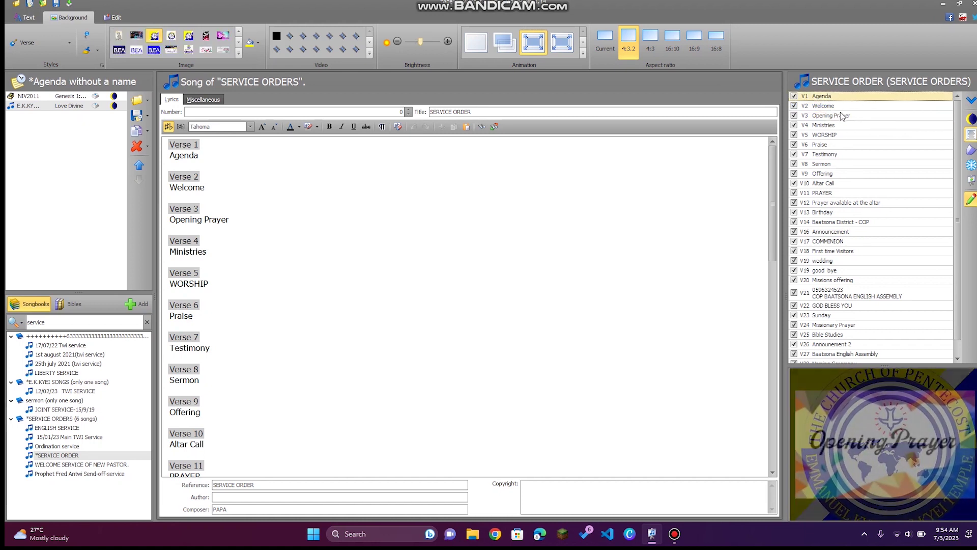
pyautogui.click(838, 105)
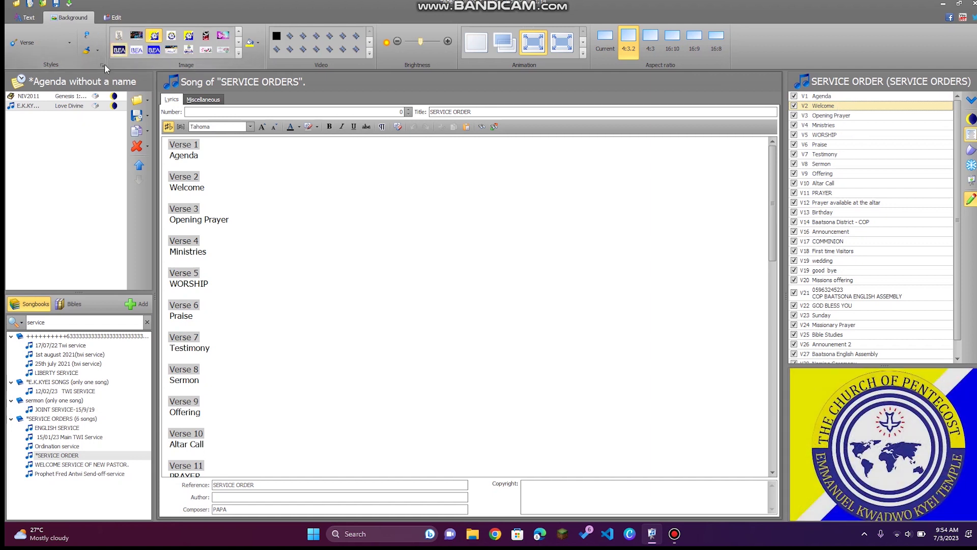
pyautogui.click(114, 18)
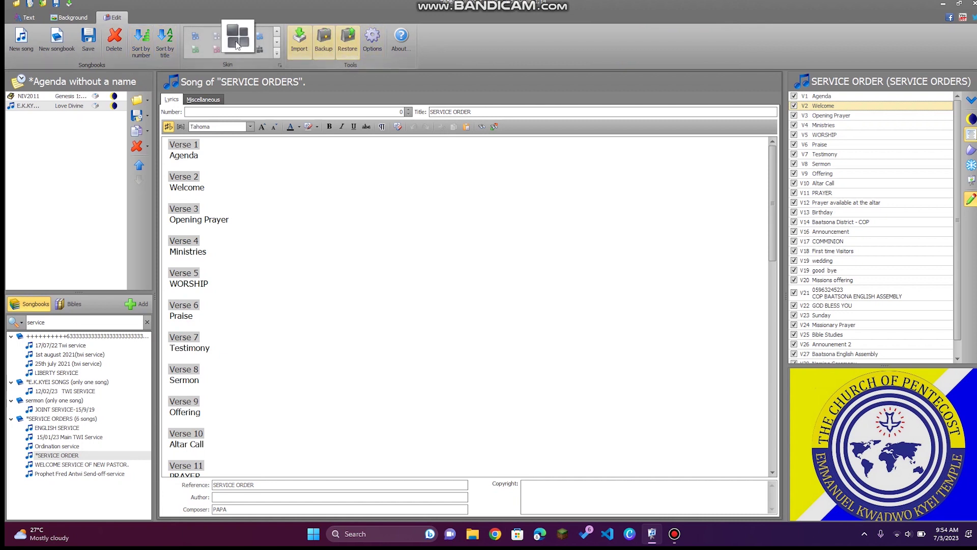
# Check the Text tab's formatting options, then return to Edit and add a blank New song to SERVICE ORDERS.
pyautogui.click(28, 19)
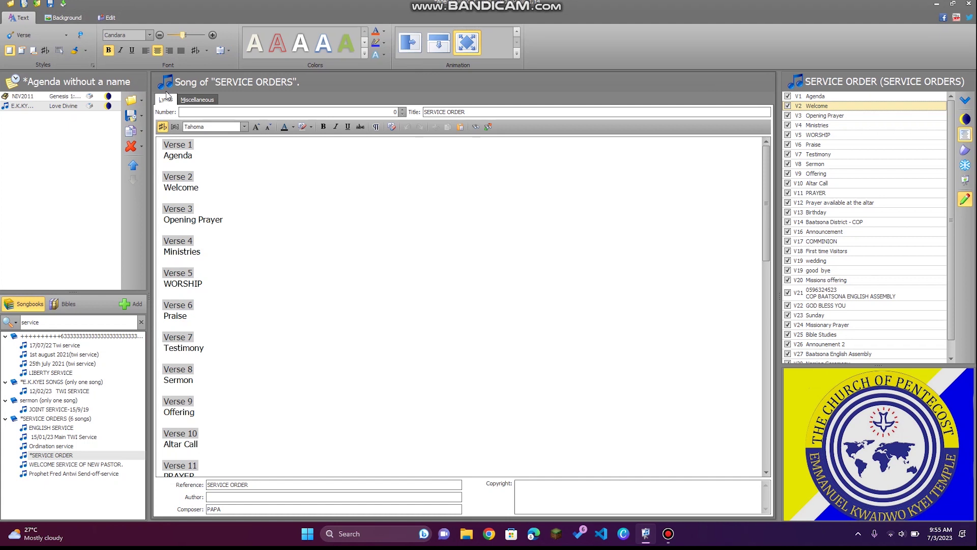
pyautogui.click(109, 18)
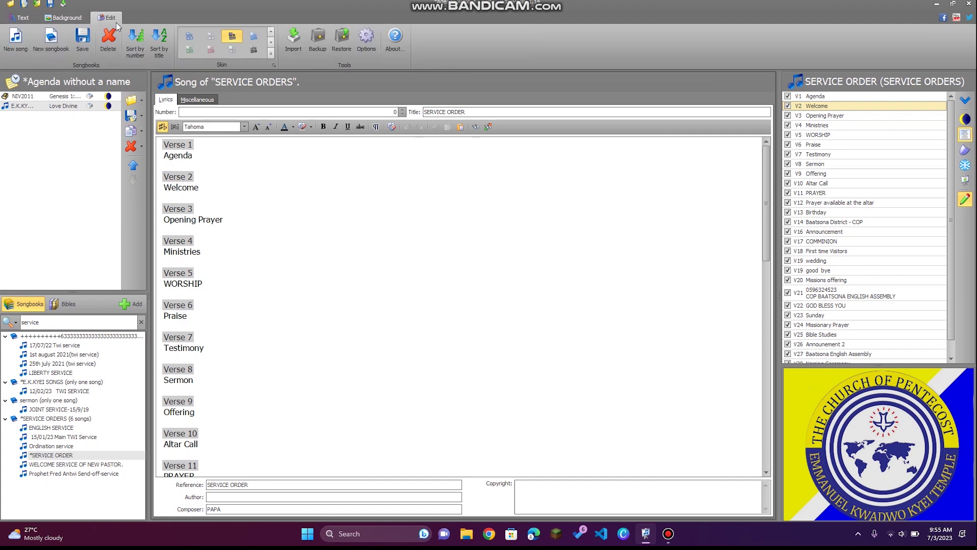
pyautogui.click(15, 48)
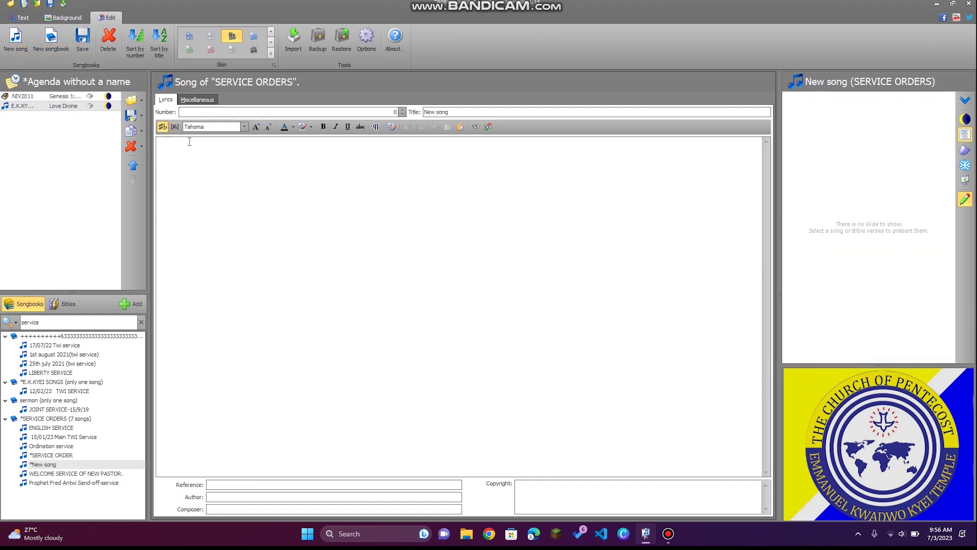
# Type the SPEAKER, SCRIPTURE and KEY FOCUS headings in the lyrics editor.
pyautogui.write('SPEAKER')
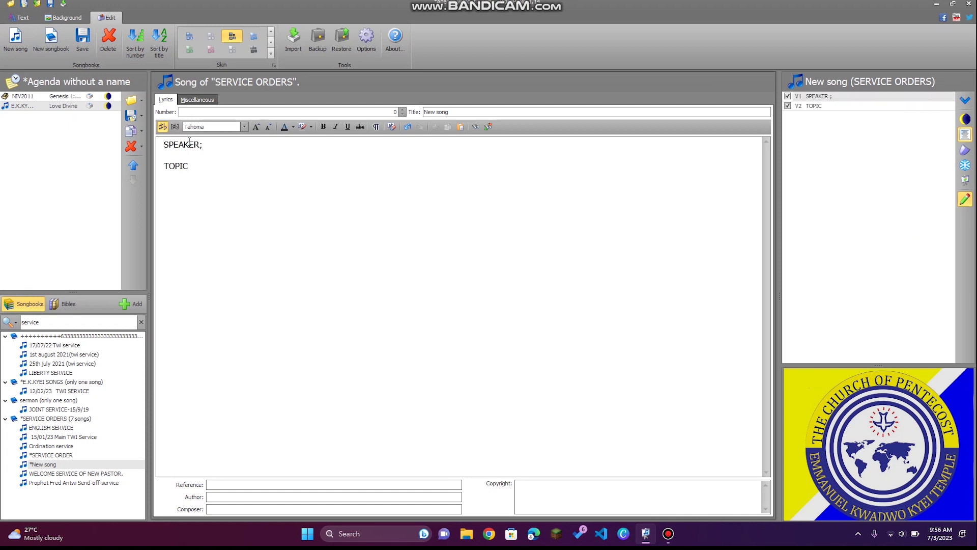
pyautogui.write('SCRIPTURE')
pyautogui.press('Return')
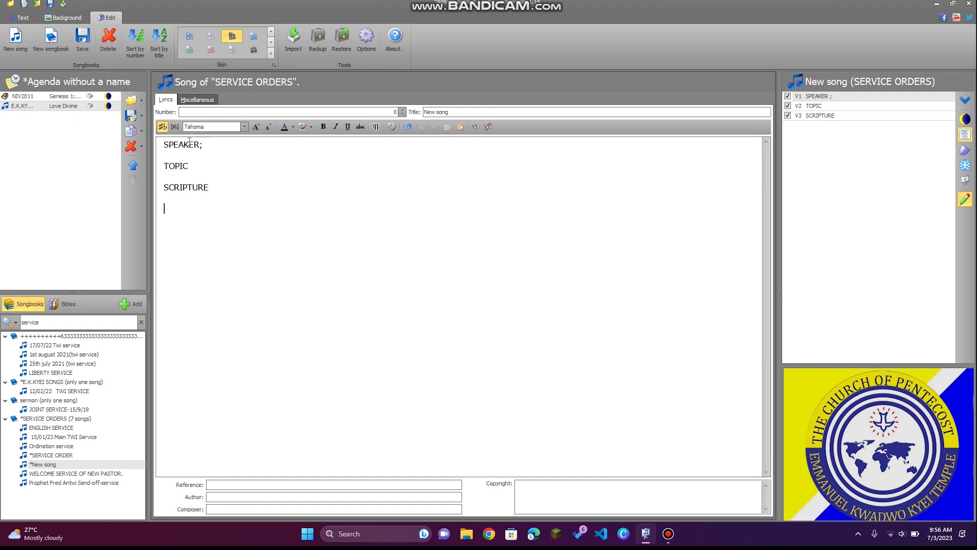
pyautogui.write('KEY FOCUS')
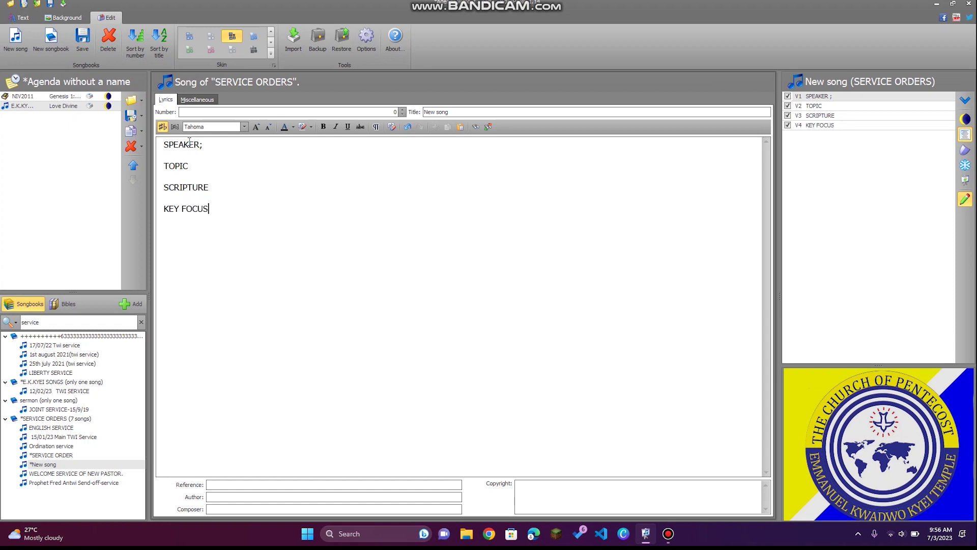
# Add the speaker's name under SPEAKER and 'VIDEO PSALM' under TOPIC.
pyautogui.click(229, 149)
pyautogui.press('Return')
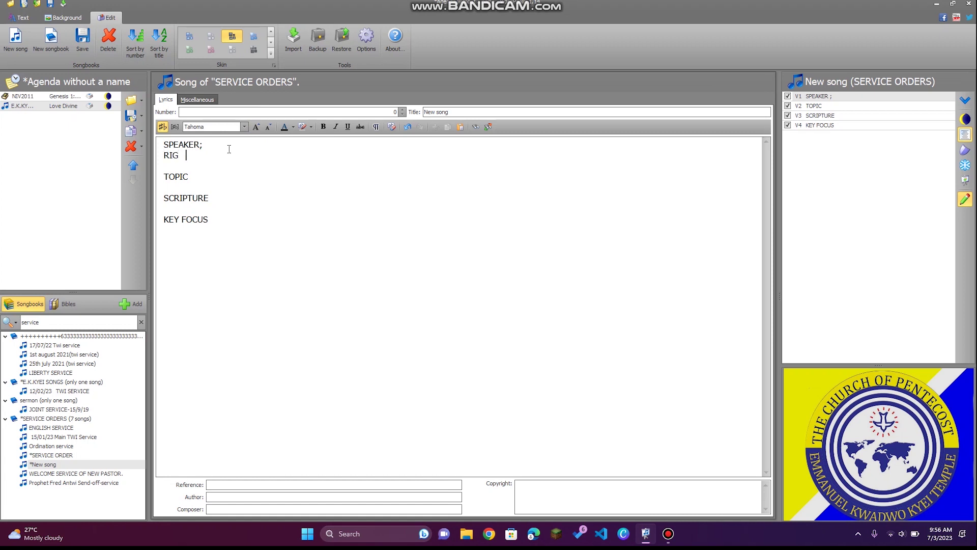
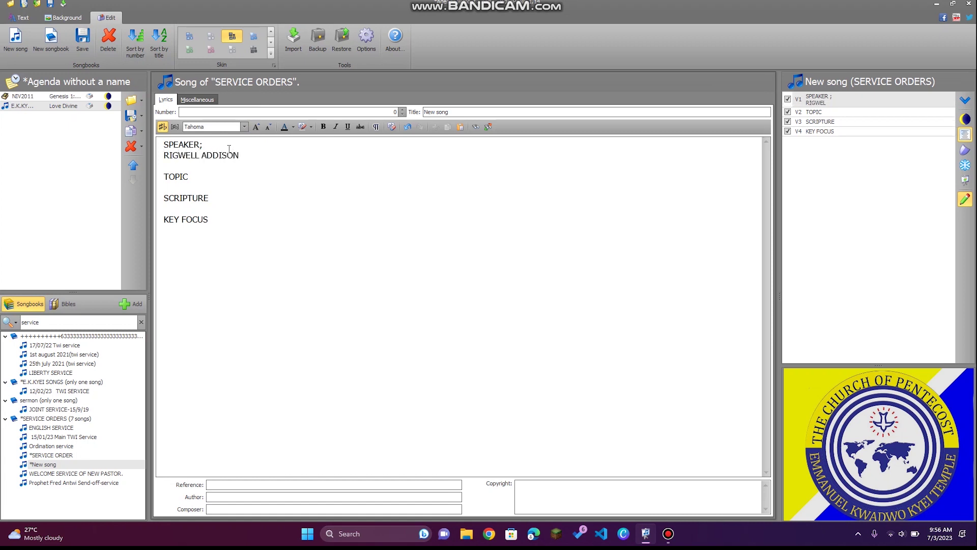
pyautogui.click(209, 180)
pyautogui.press('Return')
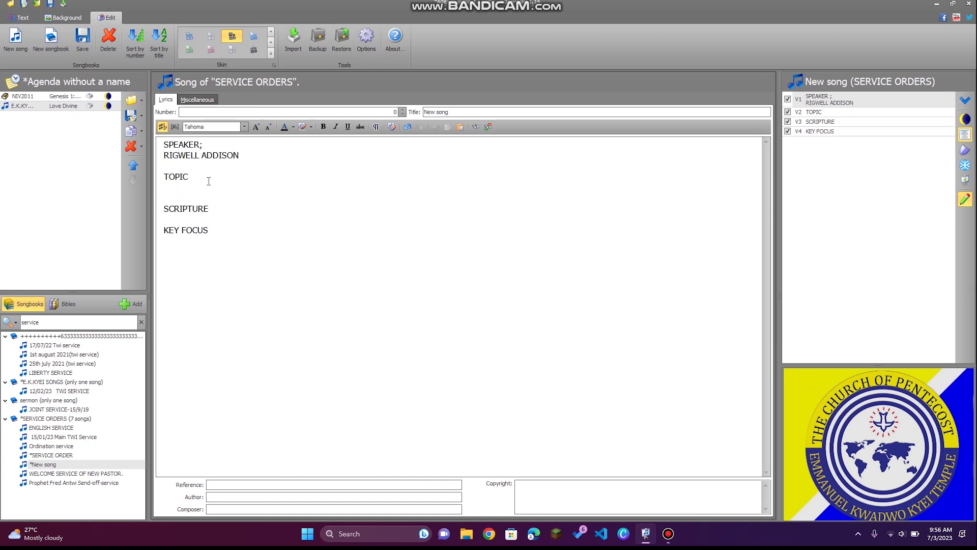
pyautogui.write('VIDEO PSA')
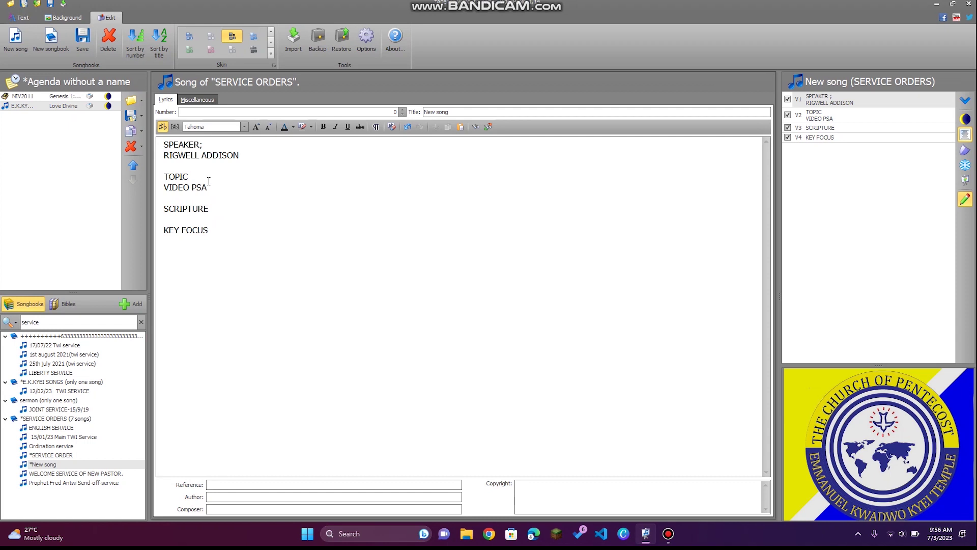
pyautogui.write('LM')
# Add 'PROVERBS 6:6' under SCRIPTURE and 'LEARN TO BE WISE' for KEY FOCUS.
pyautogui.click(228, 212)
pyautogui.press('Return')
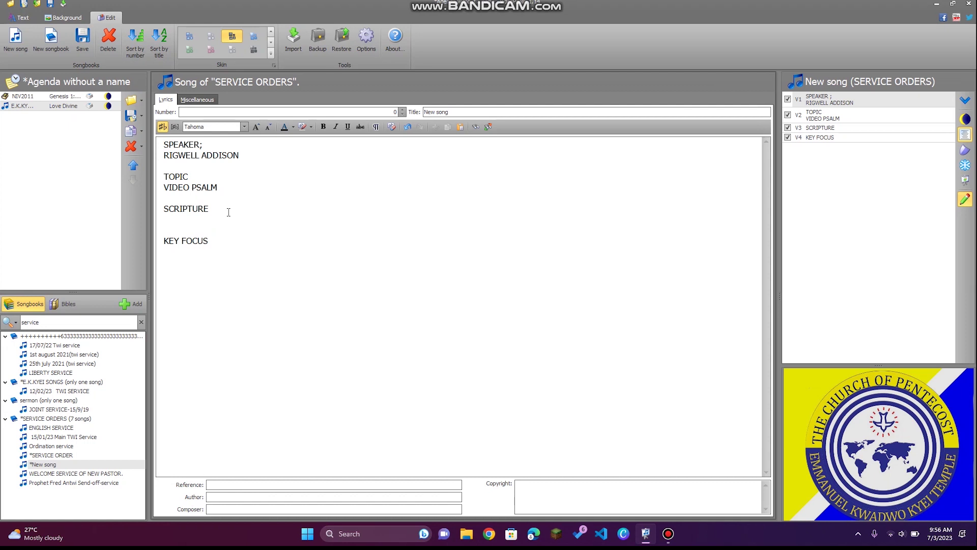
pyautogui.write('PROVERBS 6:')
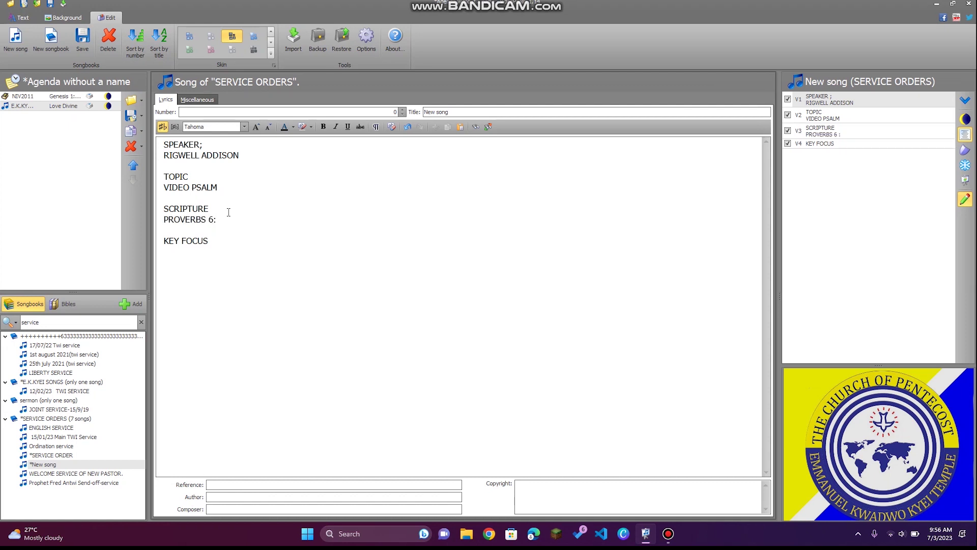
pyautogui.write('6ER')
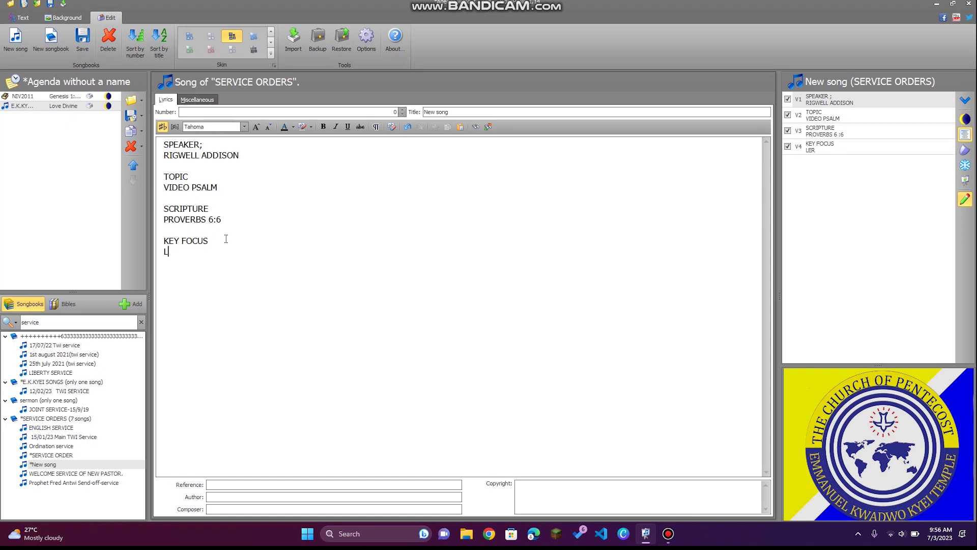
pyautogui.write('EARN TO BE WISE')
pyautogui.click(159, 146)
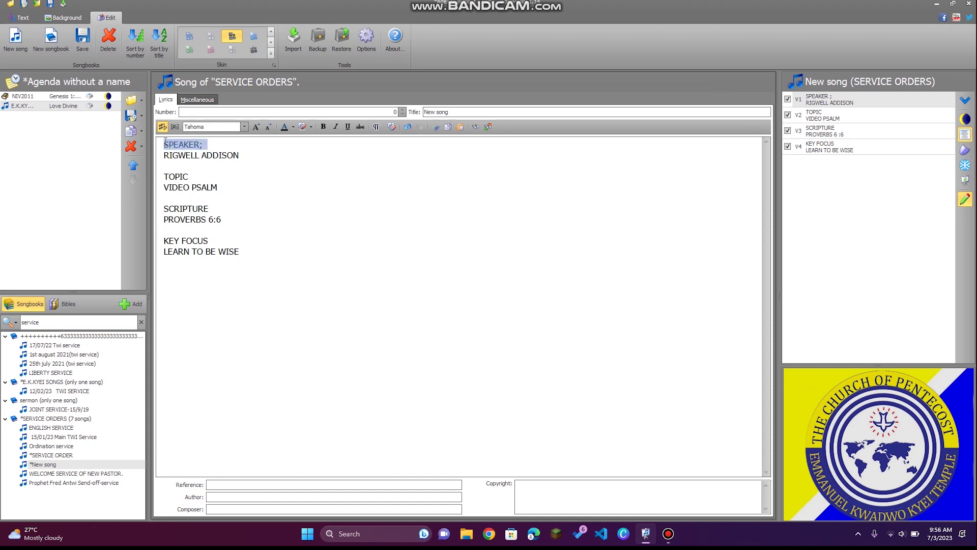
pyautogui.click(165, 142)
pyautogui.press('Return')
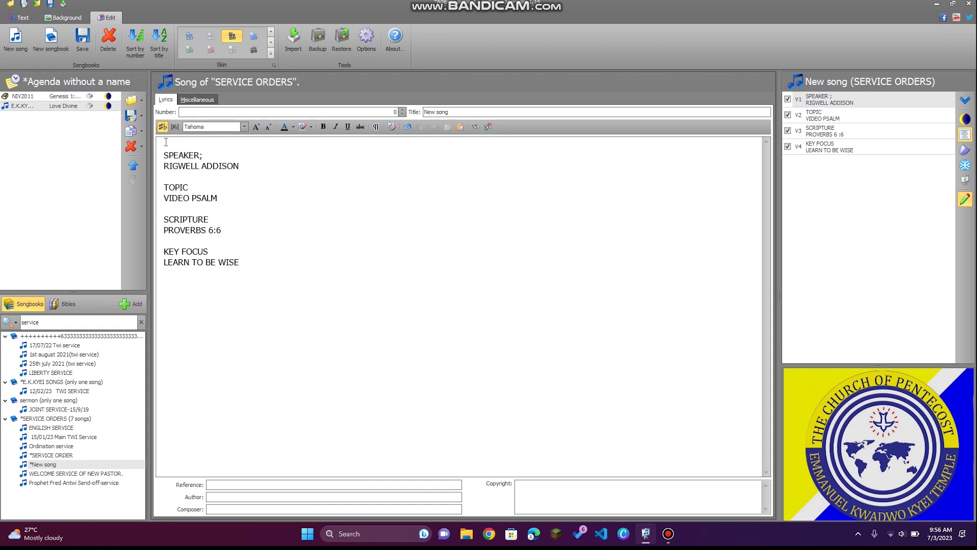
pyautogui.write('Verse 1')
pyautogui.click(880, 104)
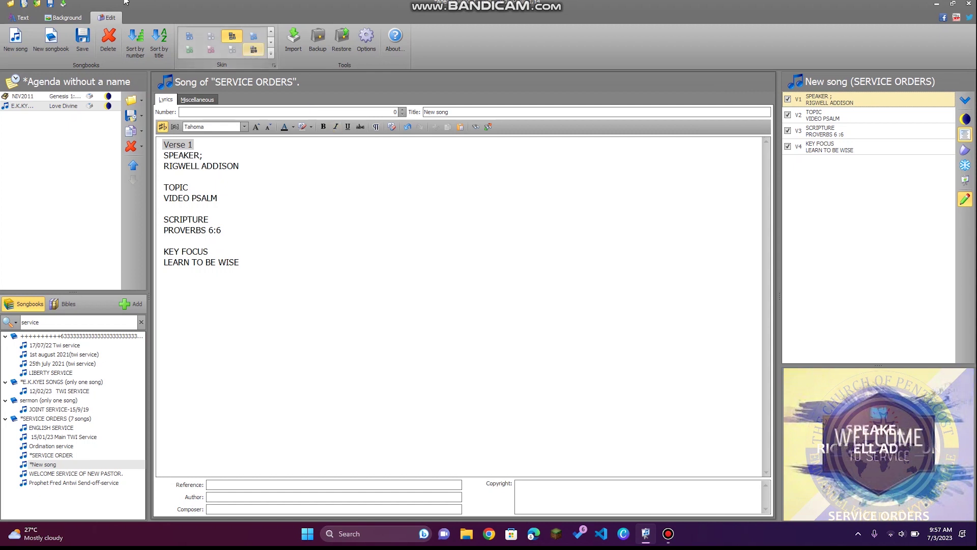
# Apply the teal stage image from the background gallery to the slides.
pyautogui.click(48, 19)
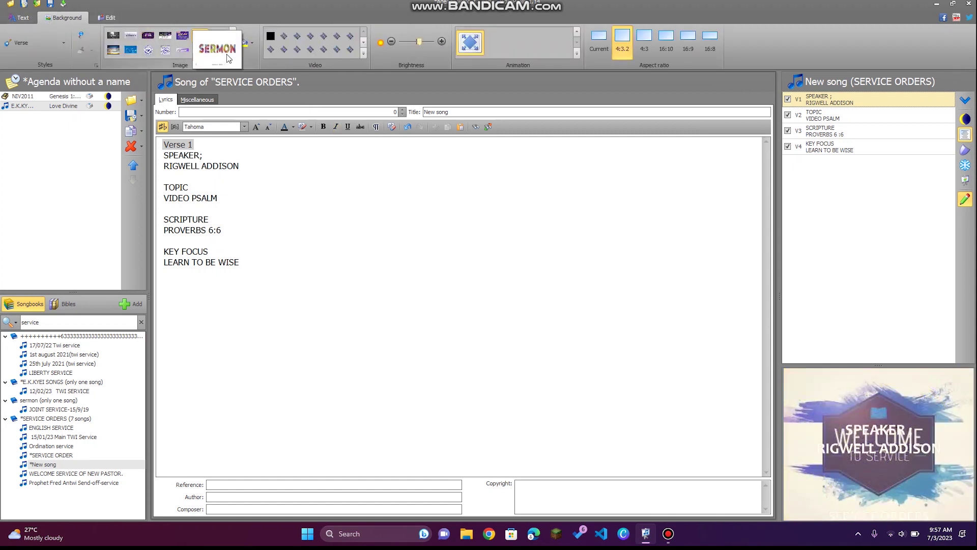
pyautogui.click(232, 53)
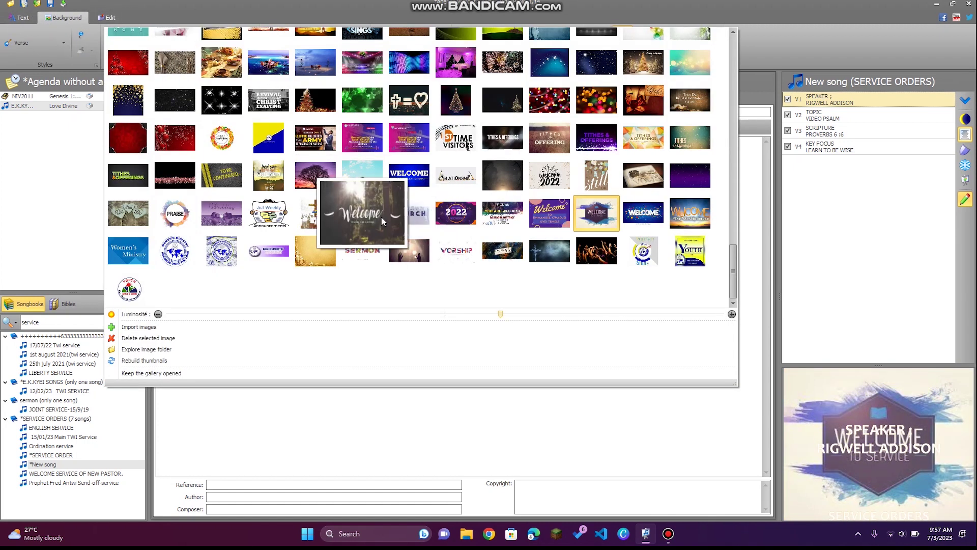
pyautogui.scroll(5, 382, 220)
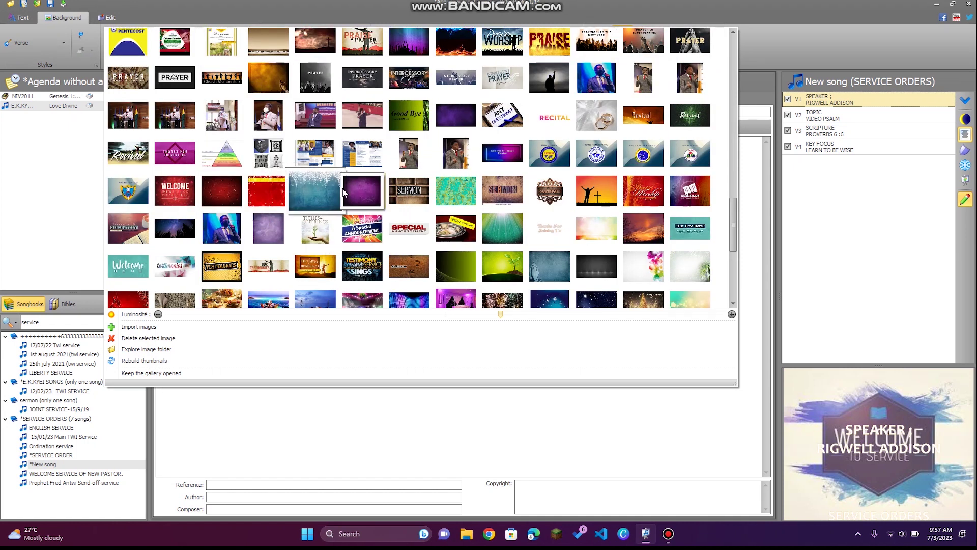
pyautogui.scroll(10, 387, 213)
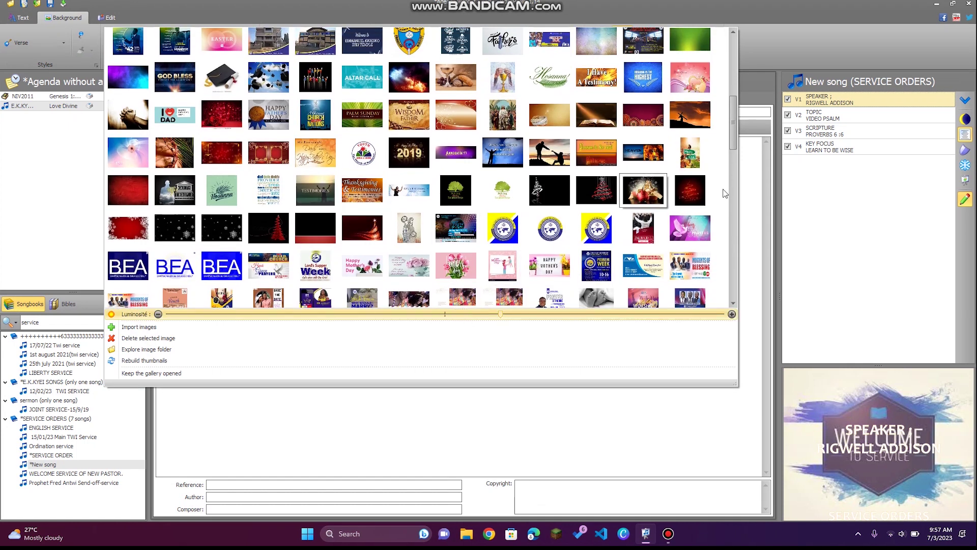
pyautogui.moveTo(733, 125); pyautogui.dragTo(733, 66)
pyautogui.click(286, 150)
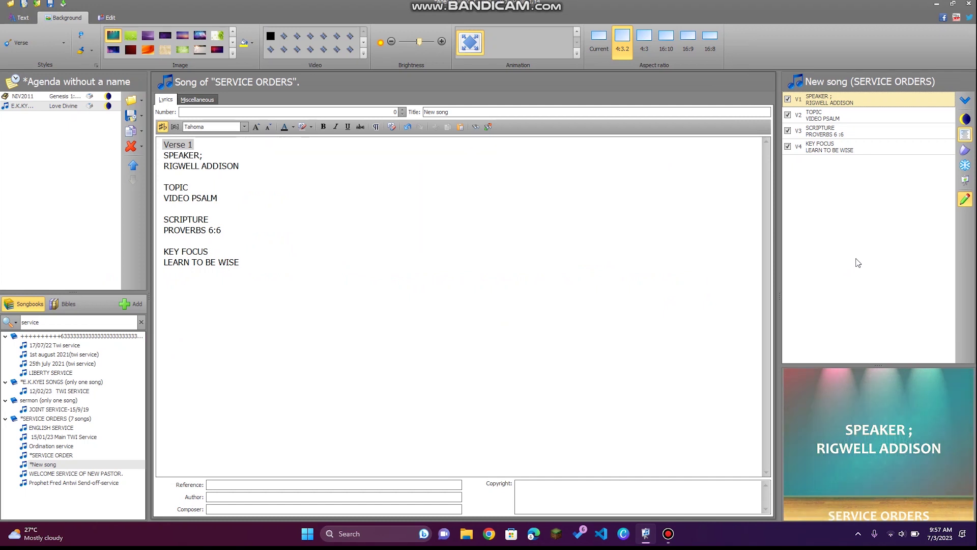
# Preview the TOPIC, SCRIPTURE and KEY FOCUS slides, then clear the songbook search filter.
pyautogui.click(850, 122)
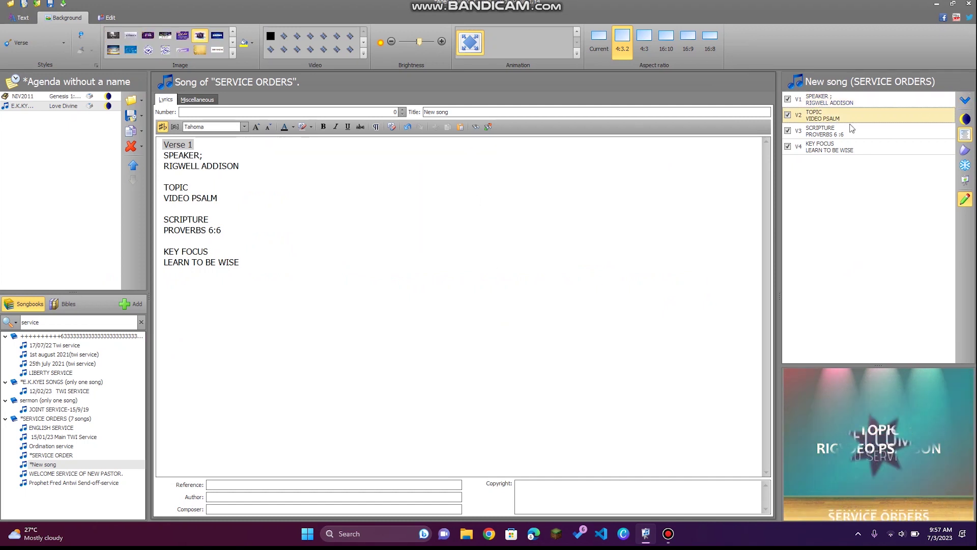
pyautogui.click(851, 130)
pyautogui.click(861, 148)
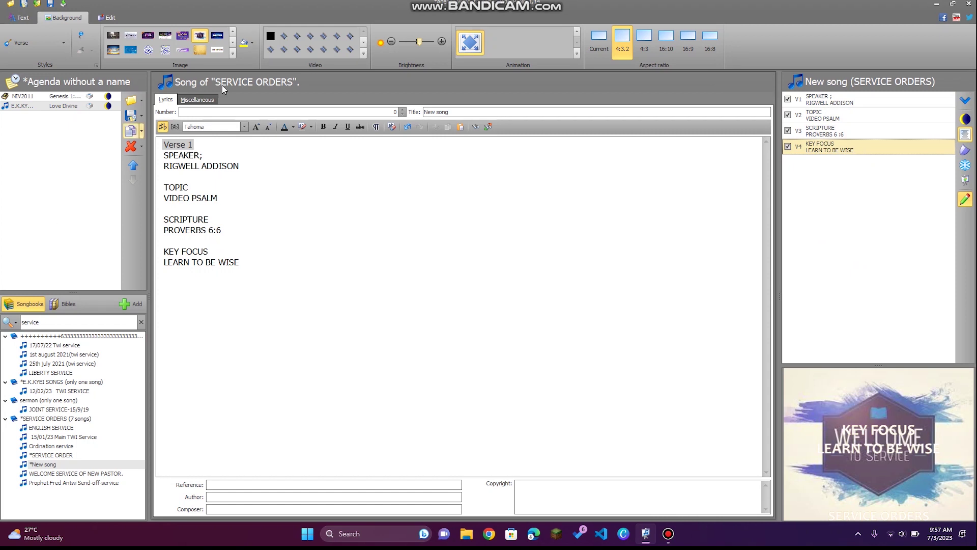
pyautogui.click(140, 322)
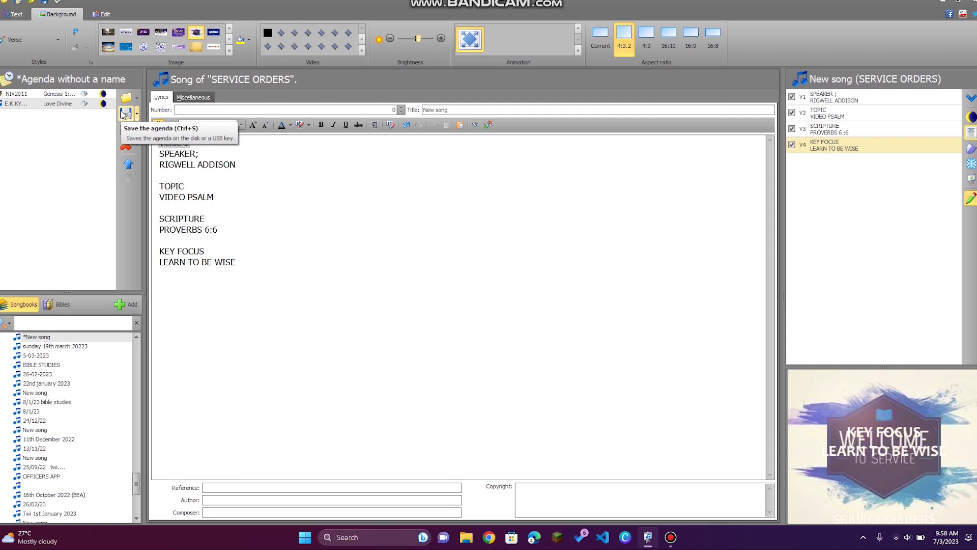
pyautogui.click(17, 2)
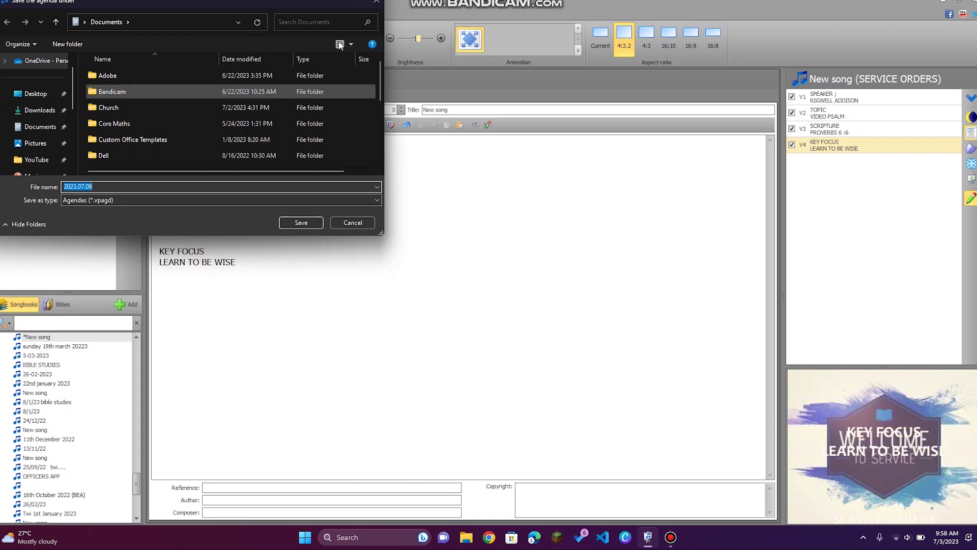
pyautogui.click(375, 3)
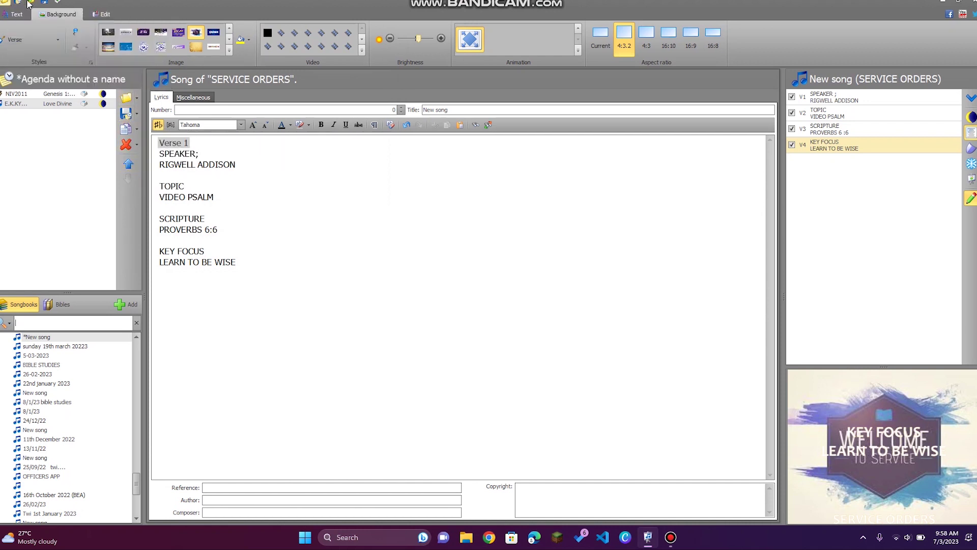
pyautogui.click(59, 3)
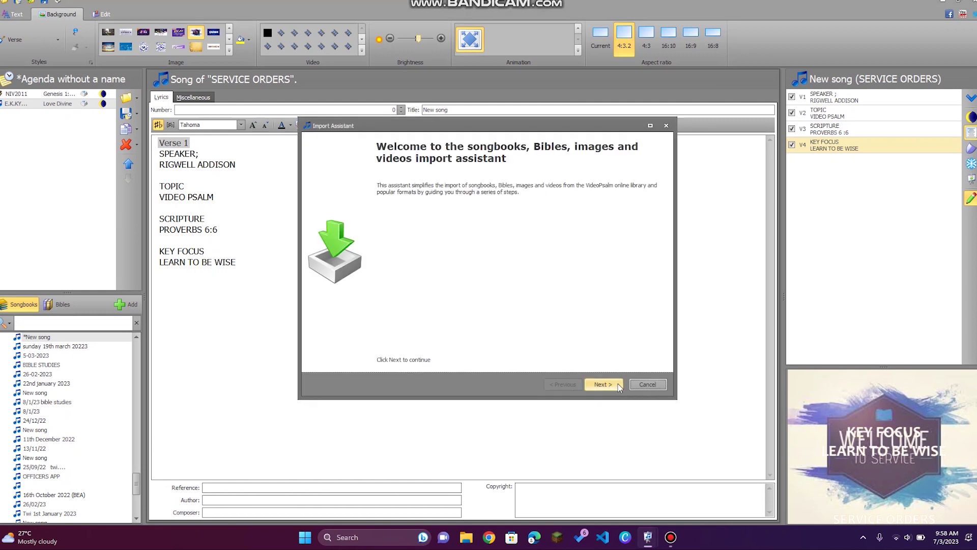
pyautogui.click(646, 385)
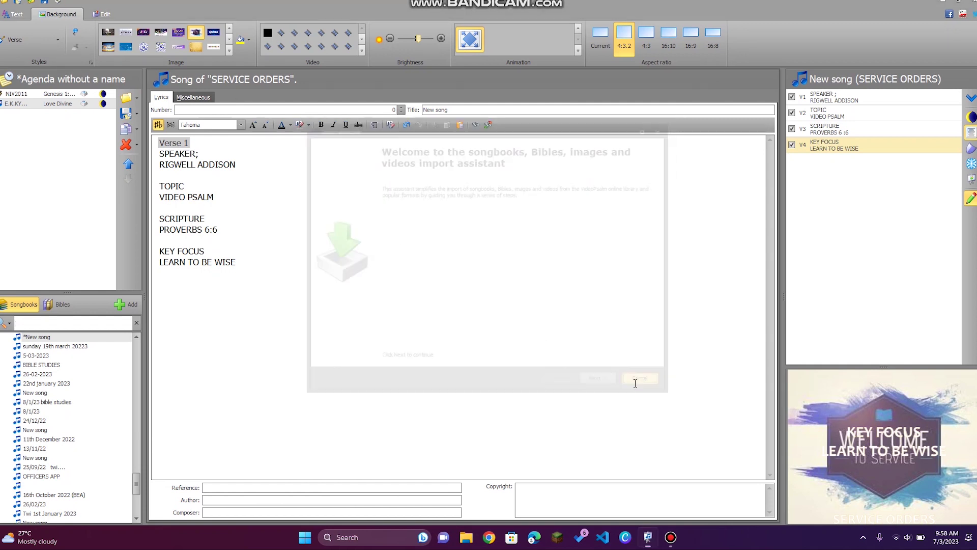
pyautogui.click(229, 52)
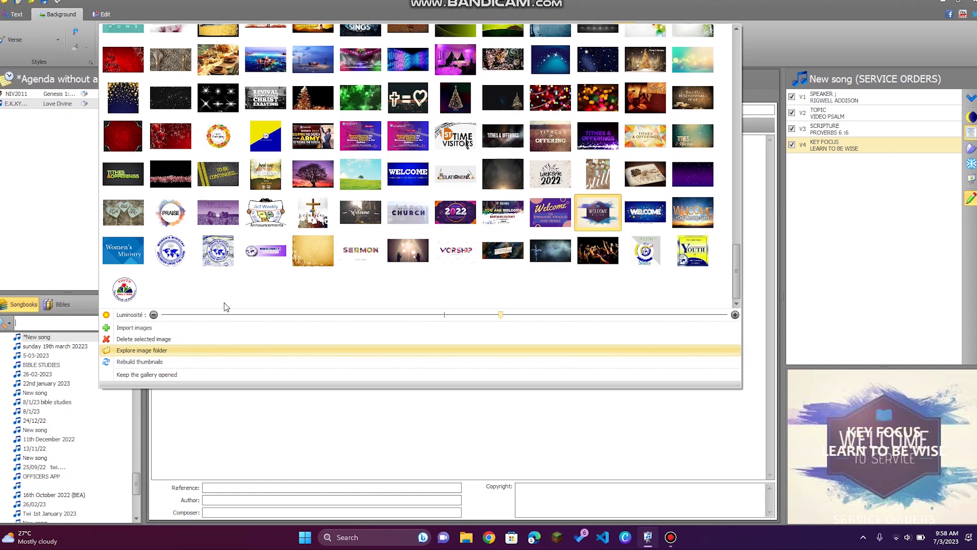
pyautogui.click(390, 346)
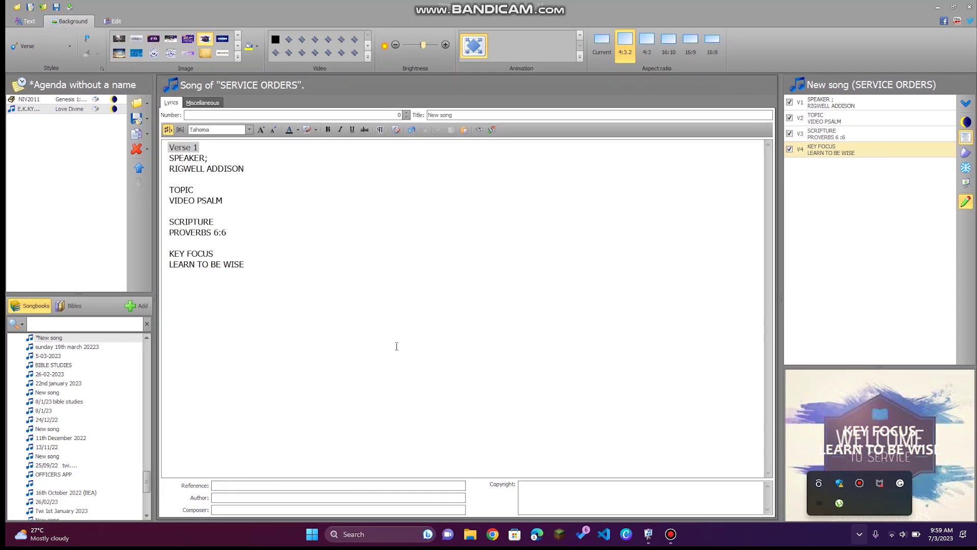
pyautogui.click(396, 345)
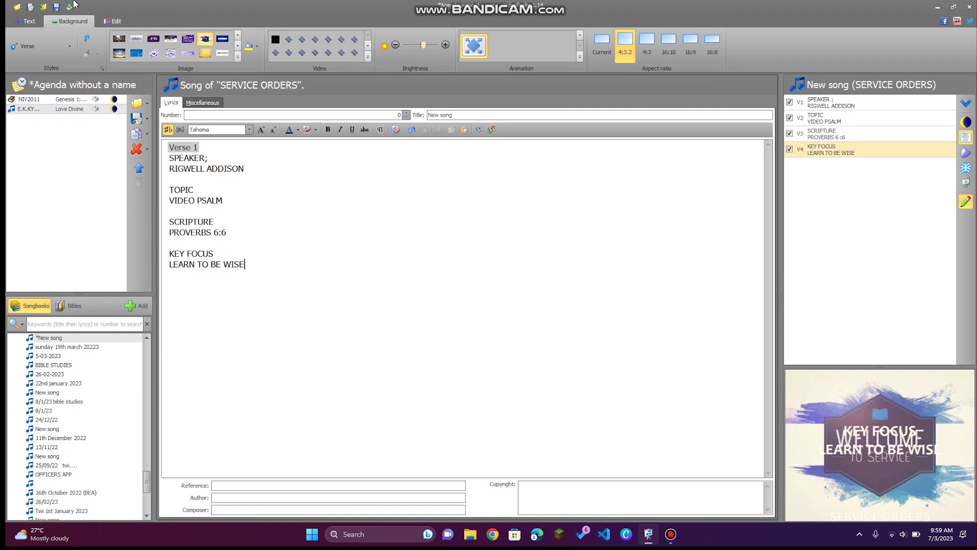
# Step through the Edit and Background ribbon tabs to reach the Text formatting options.
pyautogui.click(113, 21)
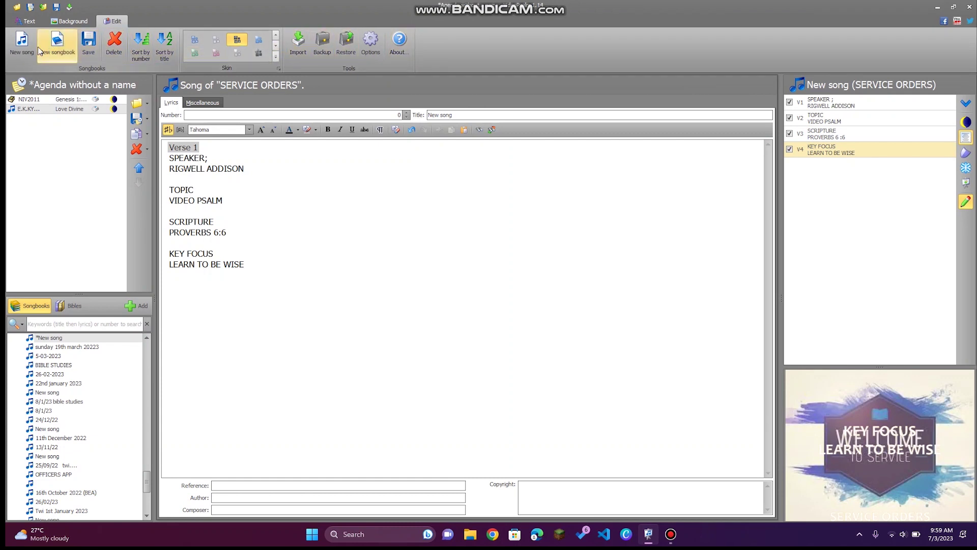
pyautogui.click(59, 20)
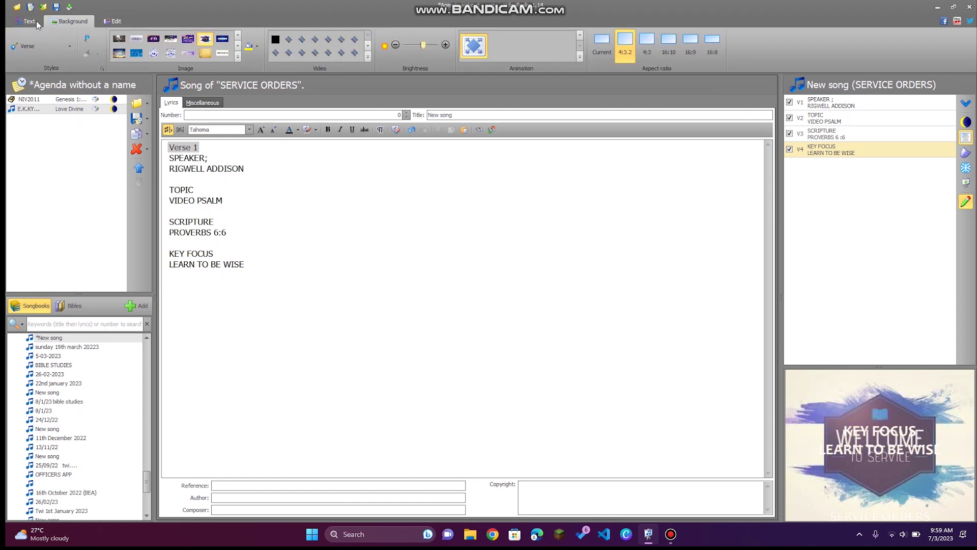
pyautogui.click(35, 20)
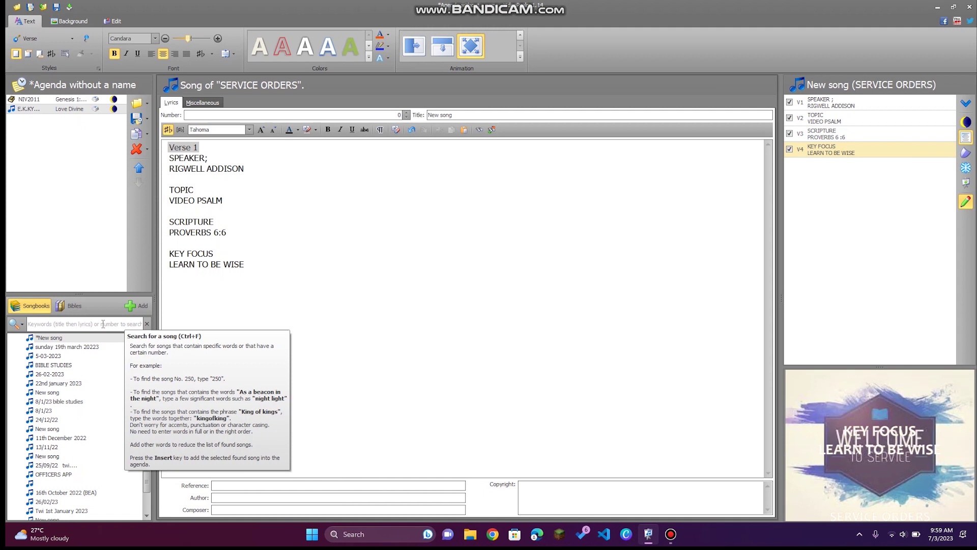
# Return to VideoPsalm via Task View and close it with Alt+F4, prompting to save the agenda.
pyautogui.scroll(-5, 77, 384)
pyautogui.press('super+Tab')
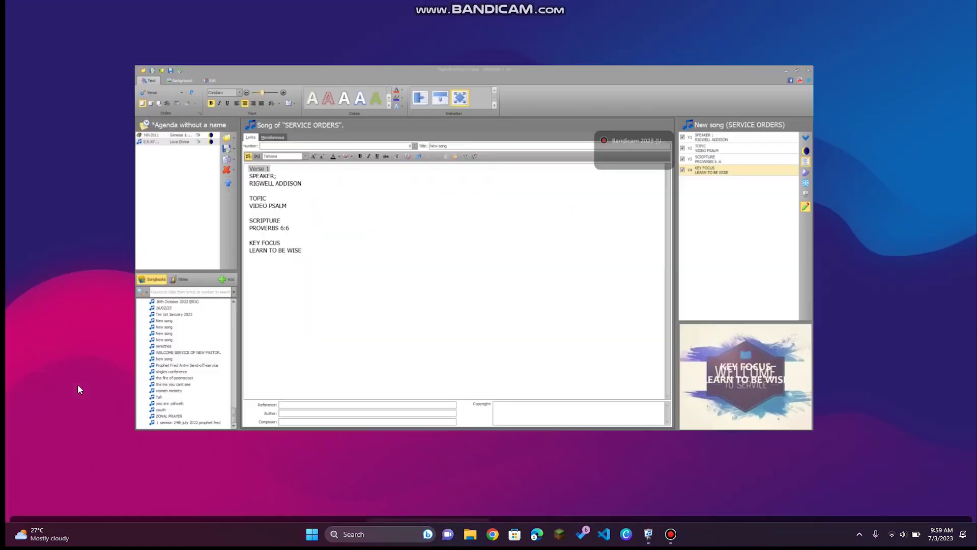
pyautogui.click(77, 383)
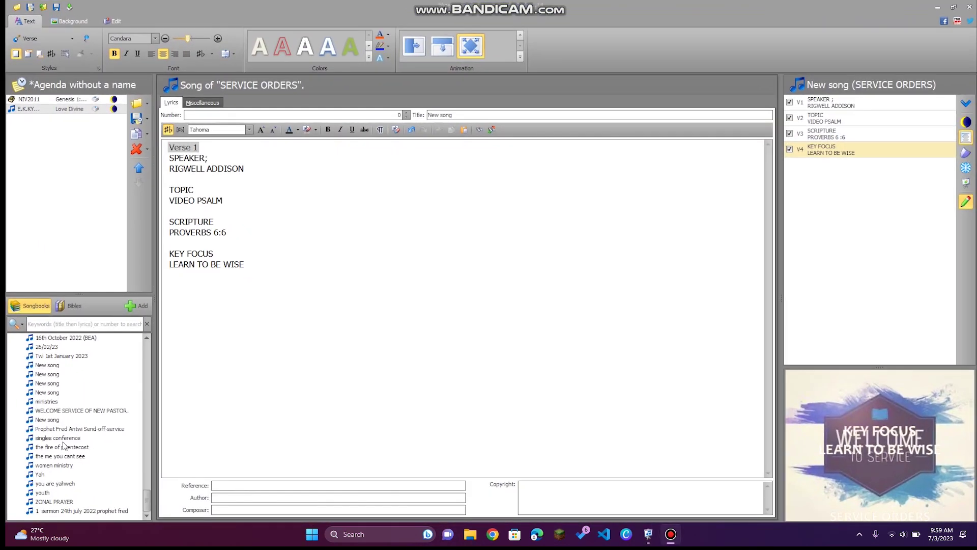
pyautogui.scroll(20, 63, 446)
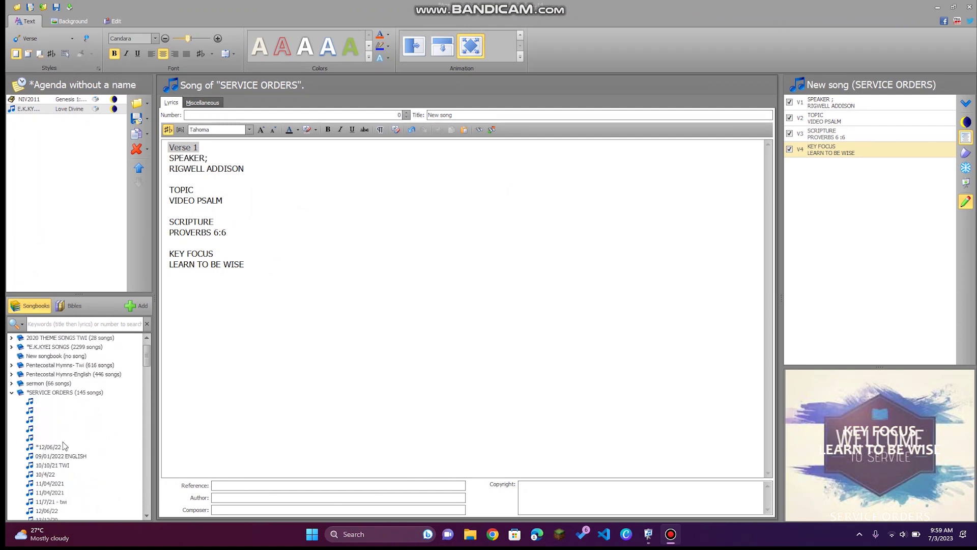
pyautogui.scroll(1, 63, 446)
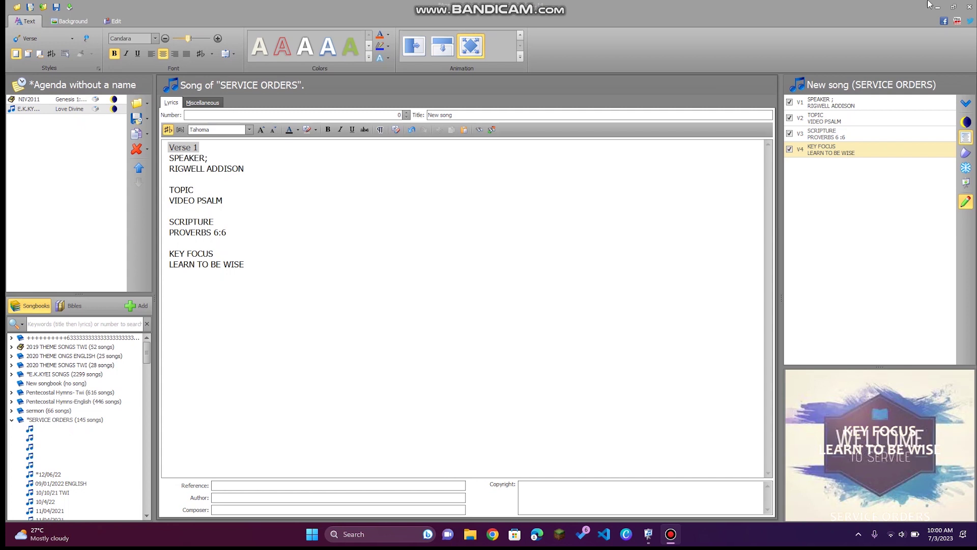
pyautogui.hotkey('alt', 'F4')
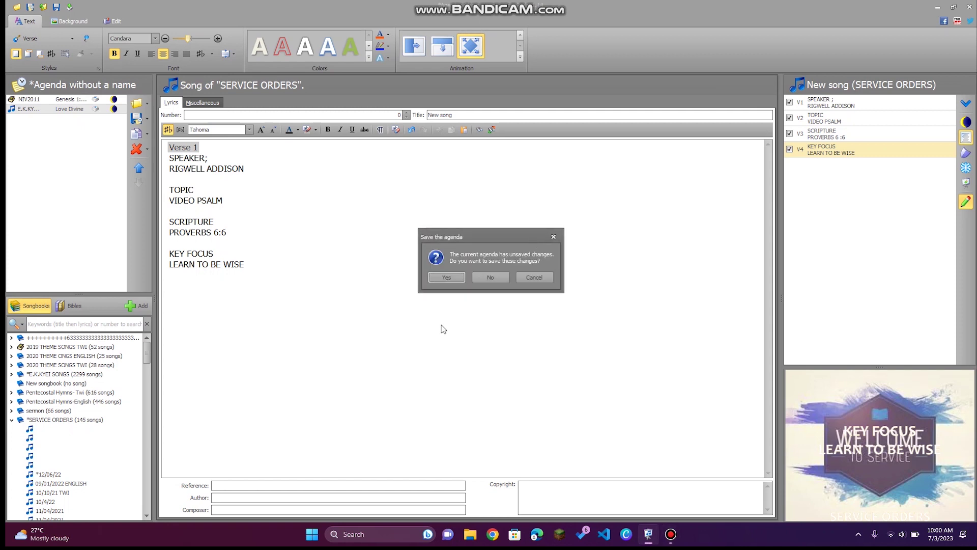